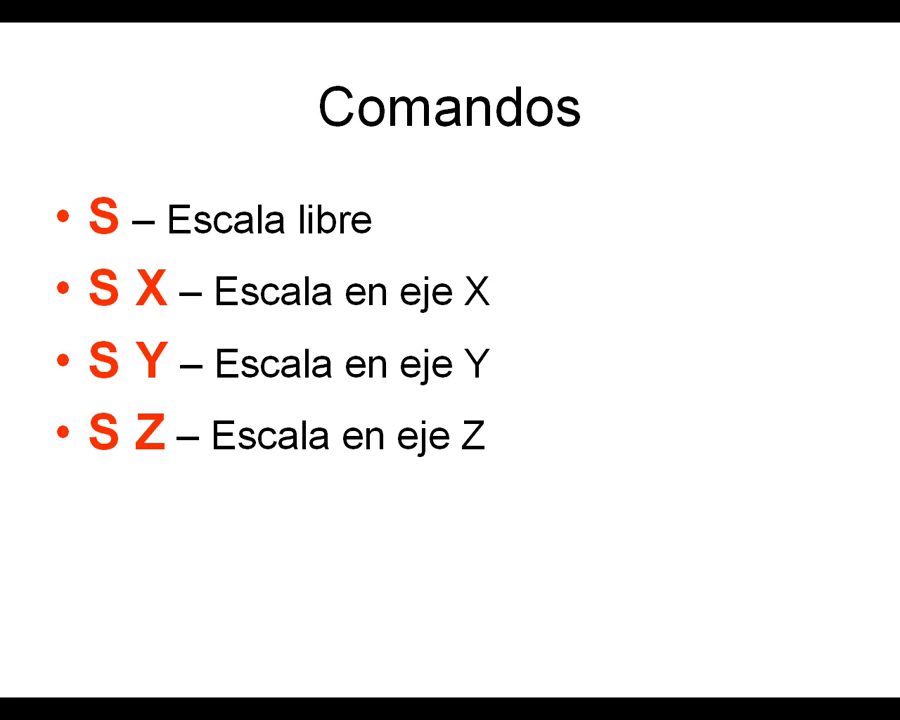
End the 'Comandos' scaling slide show to return to the desktop.
{"action": "key", "text": "Escape"}
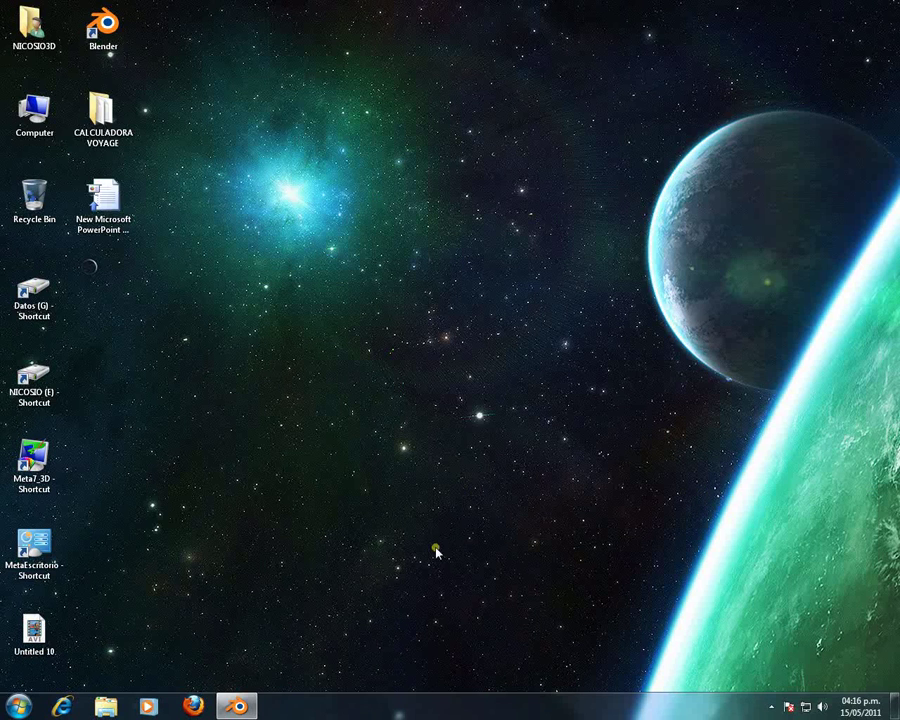
Bring up Blender past its splash, place the 3D cursor near the cube, and reselect the cube.
{"action": "left_click", "coordinate": [257, 702]}
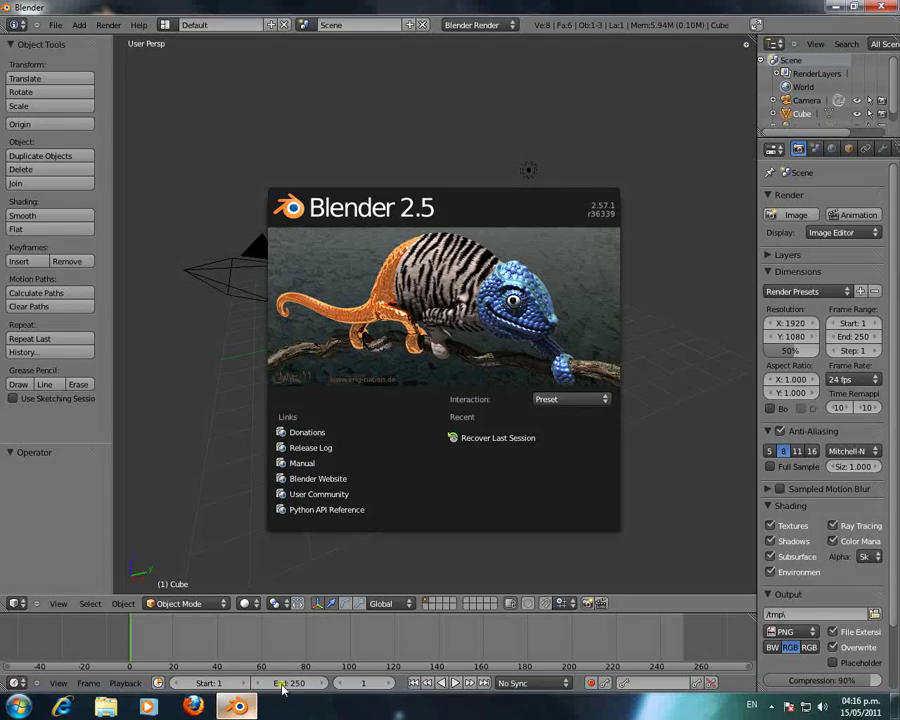
{"action": "left_click", "coordinate": [667, 316]}
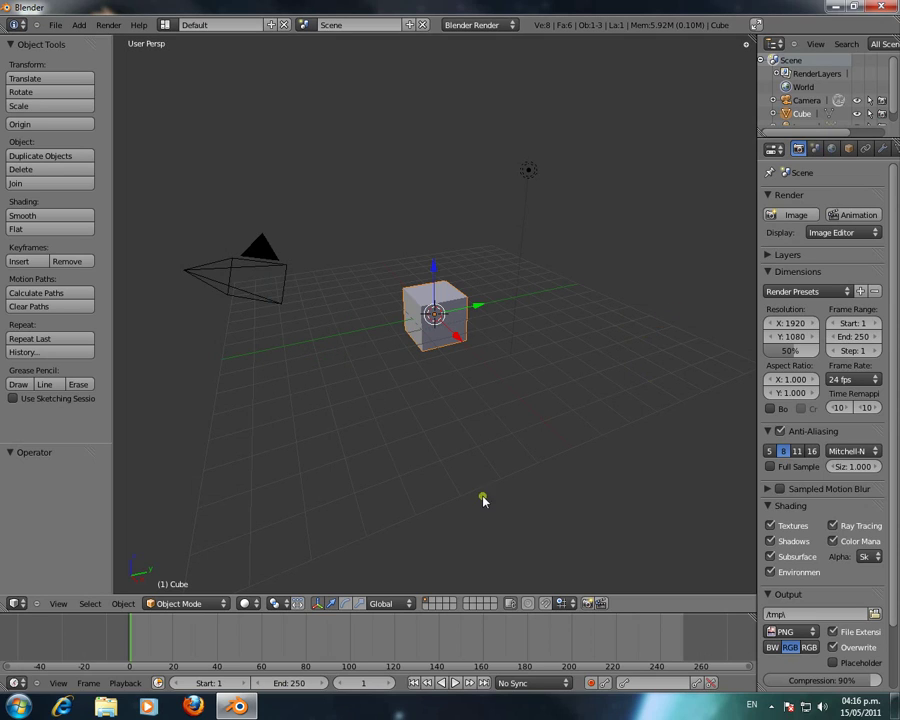
{"action": "left_click", "coordinate": [369, 420]}
{"action": "key", "text": "a"}
{"action": "right_click", "coordinate": [451, 316]}
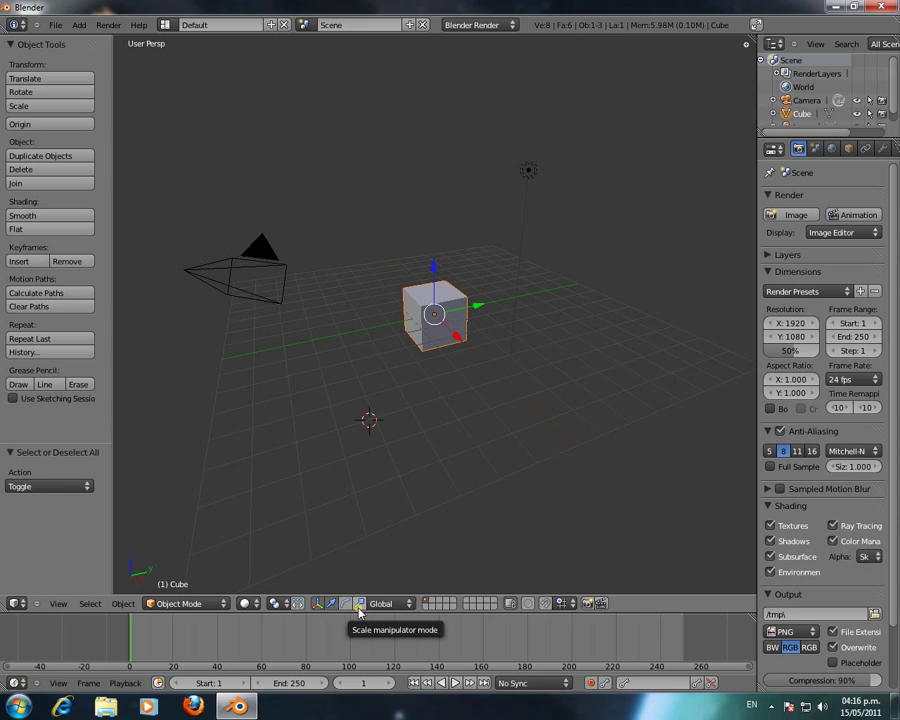
Switch the 3D view manipulator from move arrows to scale handles.
{"action": "left_click", "coordinate": [359, 608]}
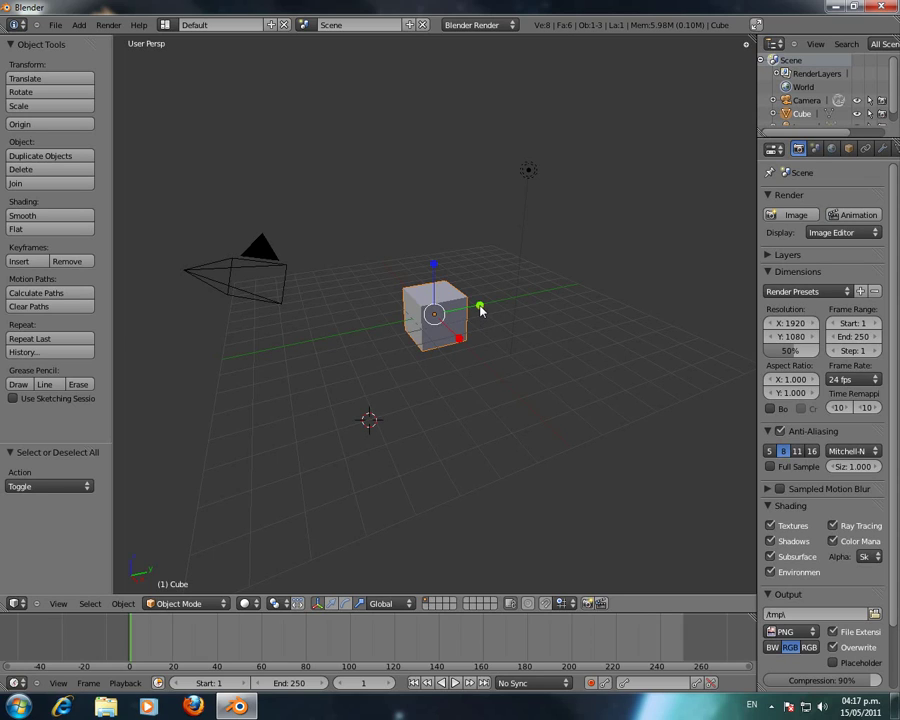
Drag the scale handles to stretch the cube along Y and X and flatten it to 0.374 along Z.
{"action": "mouse_move", "coordinate": [480, 311]}
{"action": "left_mouse_down"}
{"action": "mouse_move", "coordinate": [647, 279]}
{"action": "mouse_move", "coordinate": [516, 301]}
{"action": "mouse_move", "coordinate": [615, 285]}
{"action": "mouse_move", "coordinate": [517, 300]}
{"action": "mouse_move", "coordinate": [591, 295]}
{"action": "mouse_move", "coordinate": [552, 297]}
{"action": "mouse_move", "coordinate": [582, 297]}
{"action": "mouse_move", "coordinate": [565, 323]}
{"action": "left_mouse_up"}
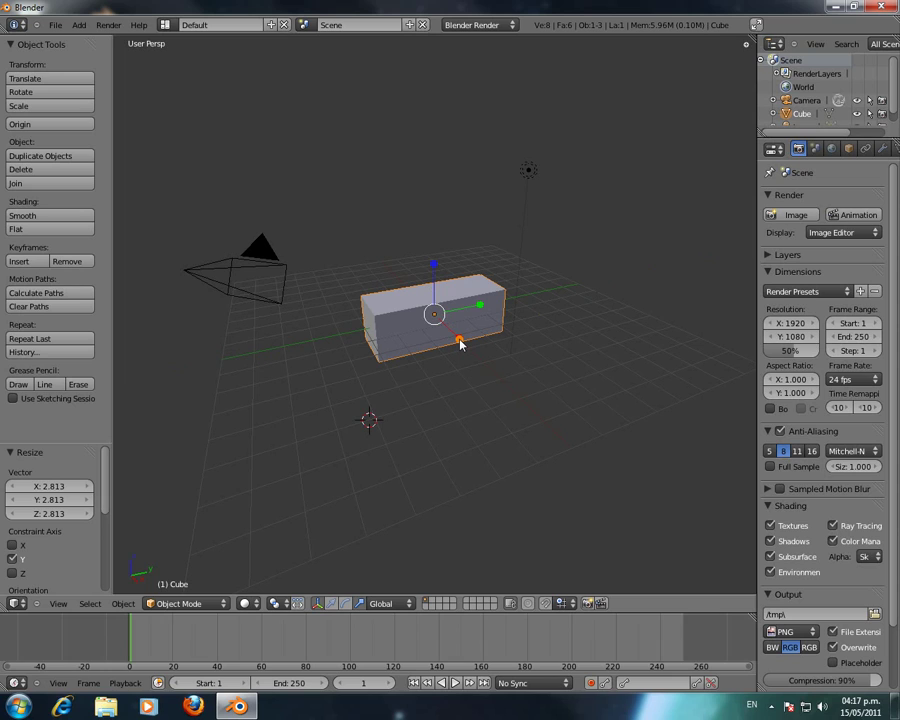
{"action": "mouse_move", "coordinate": [460, 343]}
{"action": "left_mouse_down"}
{"action": "mouse_move", "coordinate": [615, 555]}
{"action": "mouse_move", "coordinate": [458, 394]}
{"action": "mouse_move", "coordinate": [491, 428]}
{"action": "left_mouse_up"}
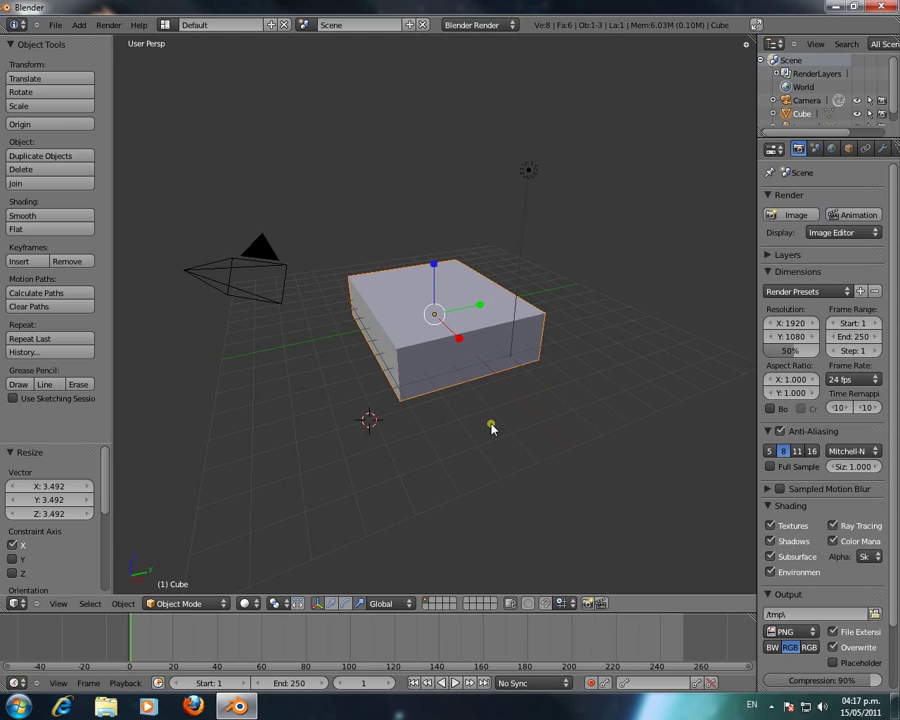
{"action": "mouse_move", "coordinate": [432, 261]}
{"action": "left_mouse_down"}
{"action": "mouse_move", "coordinate": [426, 36]}
{"action": "mouse_move", "coordinate": [420, 130]}
{"action": "mouse_move", "coordinate": [434, 295]}
{"action": "mouse_move", "coordinate": [443, 158]}
{"action": "mouse_move", "coordinate": [434, 300]}
{"action": "left_mouse_up"}
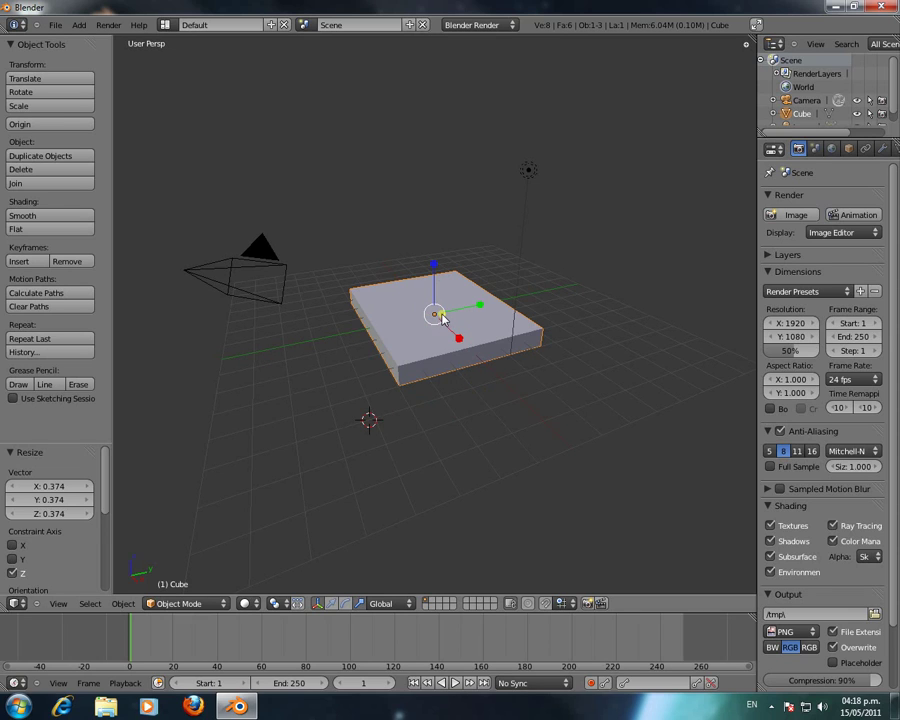
Scale the slab uniformly by 2.226 on all axes with S.
{"action": "key", "text": "s"}
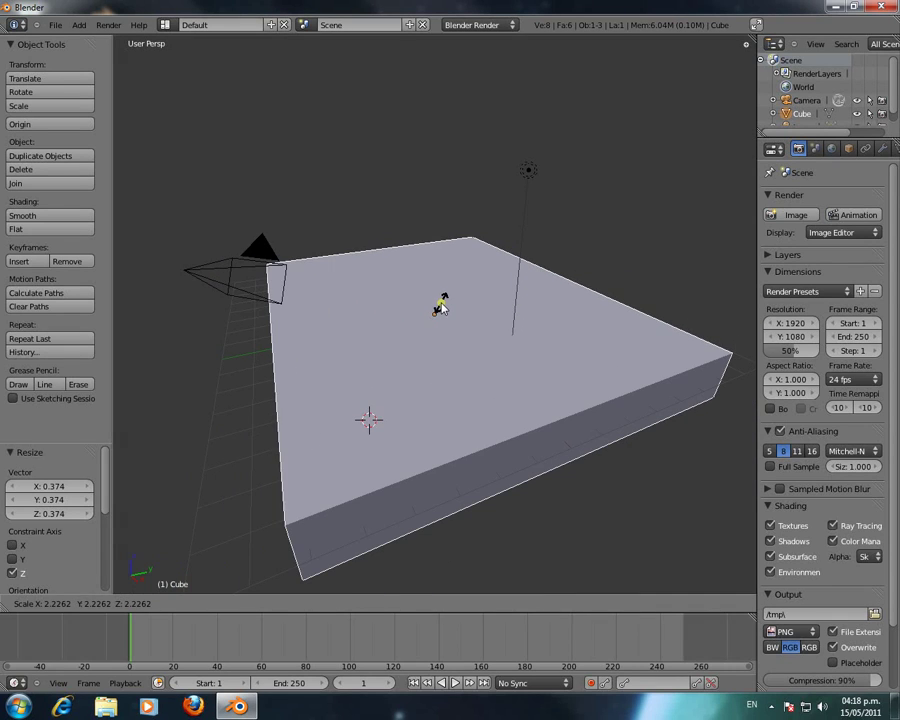
{"action": "left_click", "coordinate": [440, 307]}
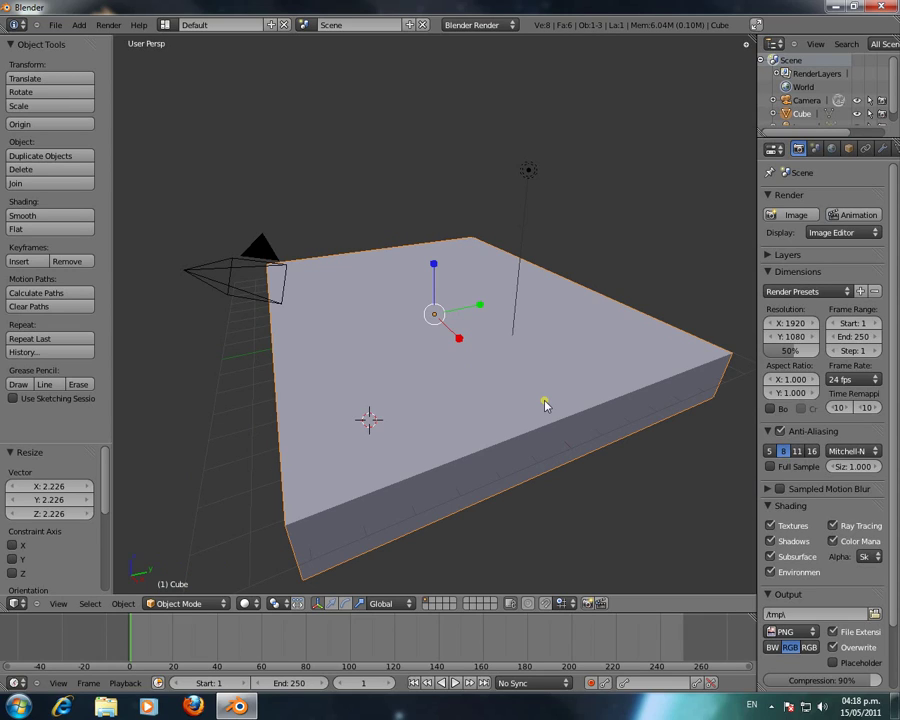
Delete the slab and add a 32-segment, 16-ring UV sphere at the grid centre.
{"action": "key", "text": "x"}
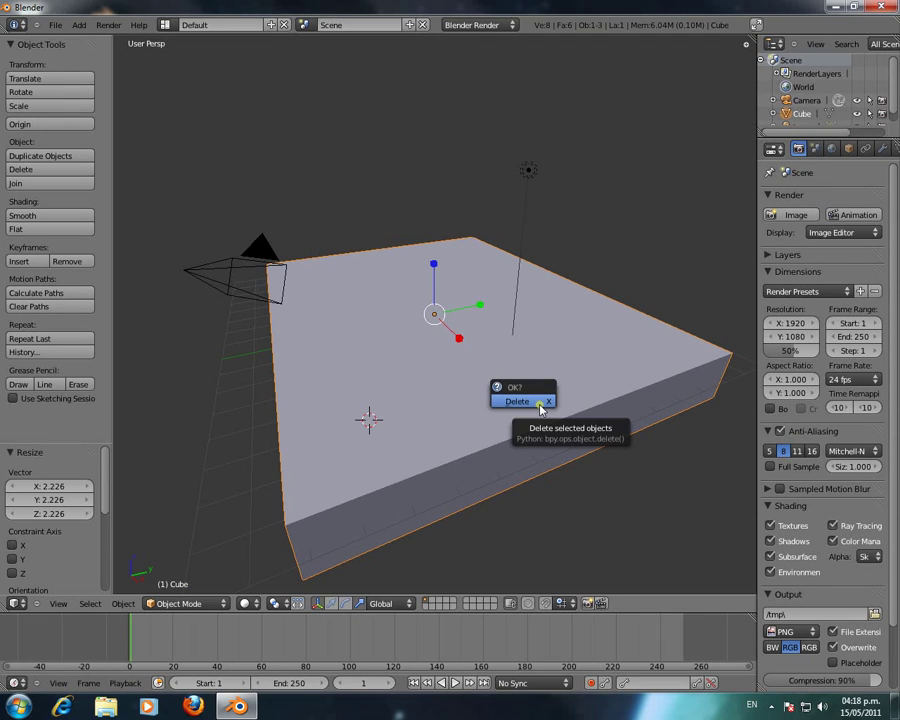
{"action": "left_click", "coordinate": [540, 404]}
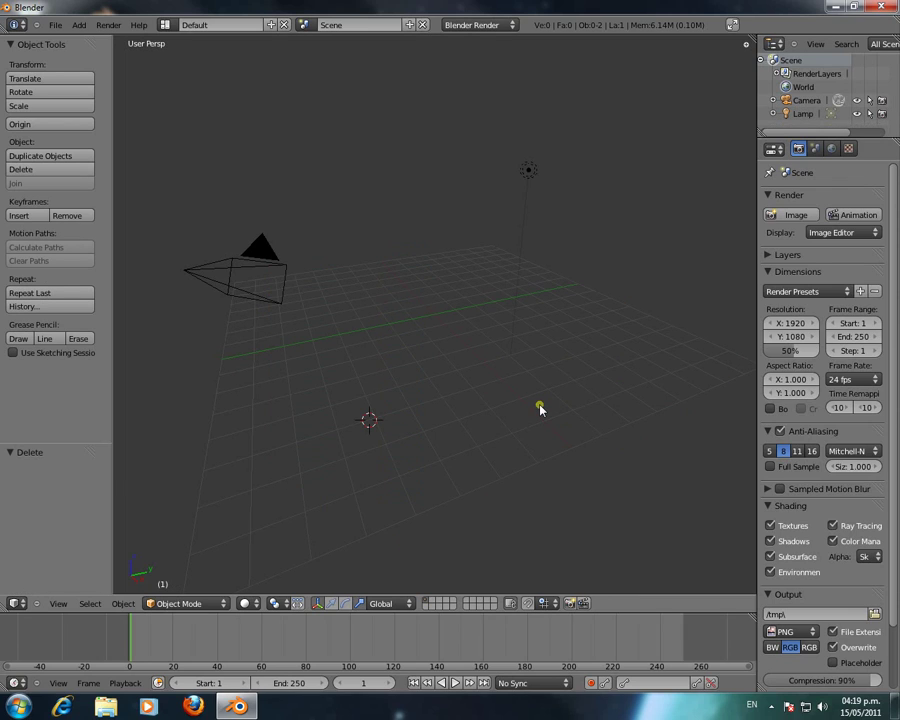
{"action": "left_click", "coordinate": [436, 315]}
{"action": "key", "text": "shift+a"}
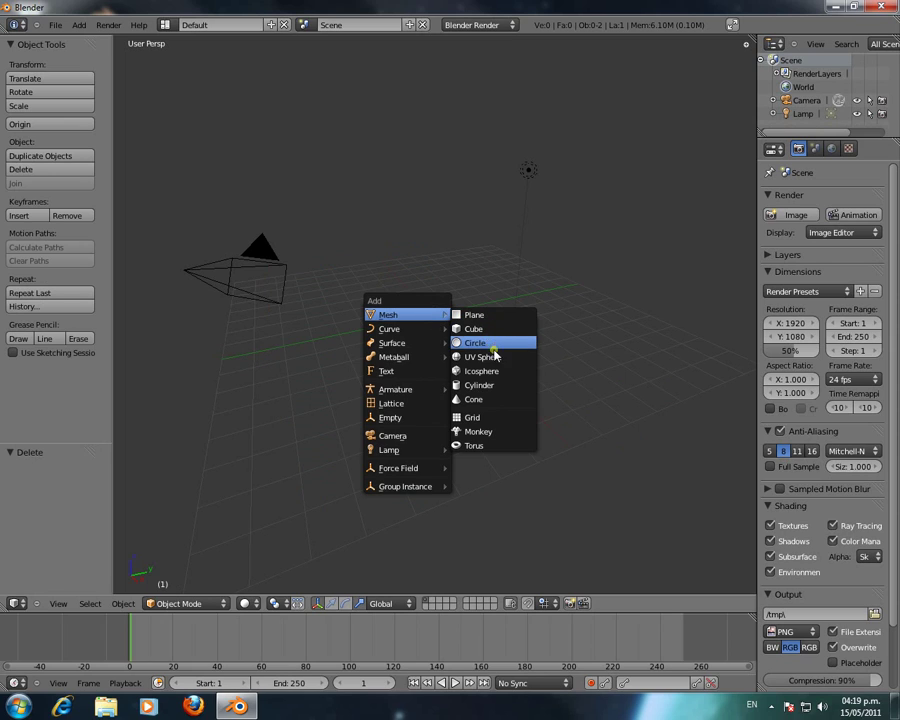
{"action": "left_click", "coordinate": [501, 363]}
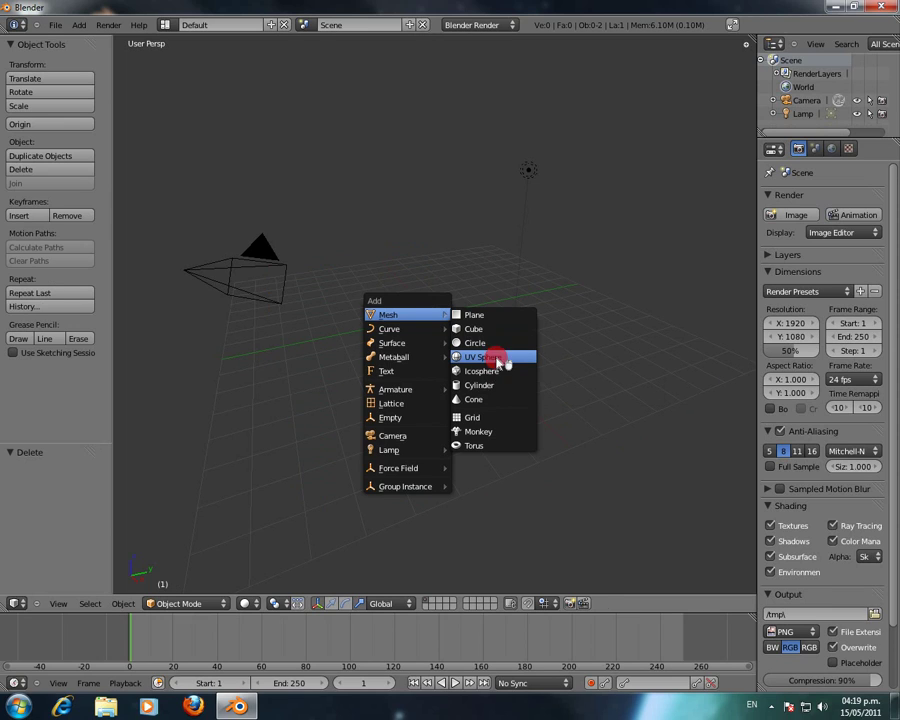
{"action": "scroll", "coordinate": [510, 405], "scroll_direction": "up", "scroll_amount": 2}
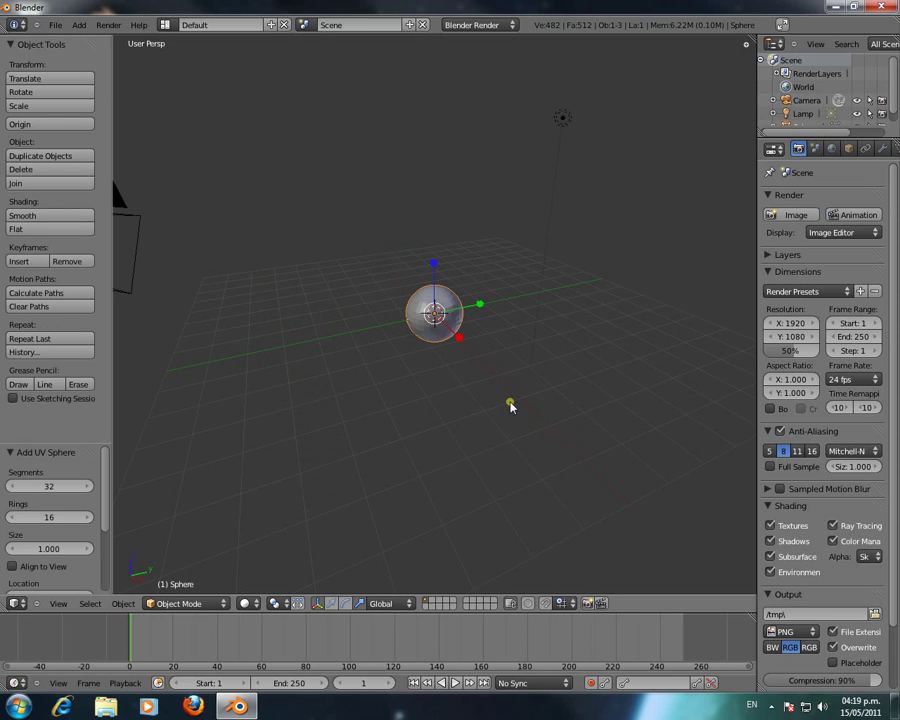
{"action": "scroll", "coordinate": [510, 405], "scroll_direction": "up", "scroll_amount": 2}
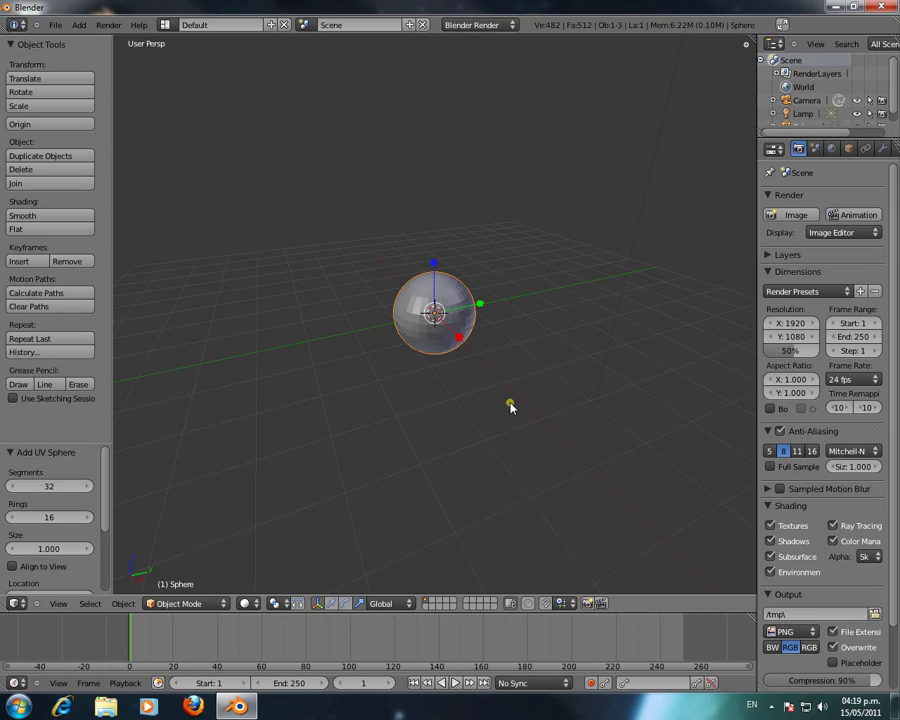
Enlarge the sphere uniformly to 1.714, cancelling a second scale attempt.
{"action": "key", "text": "s"}
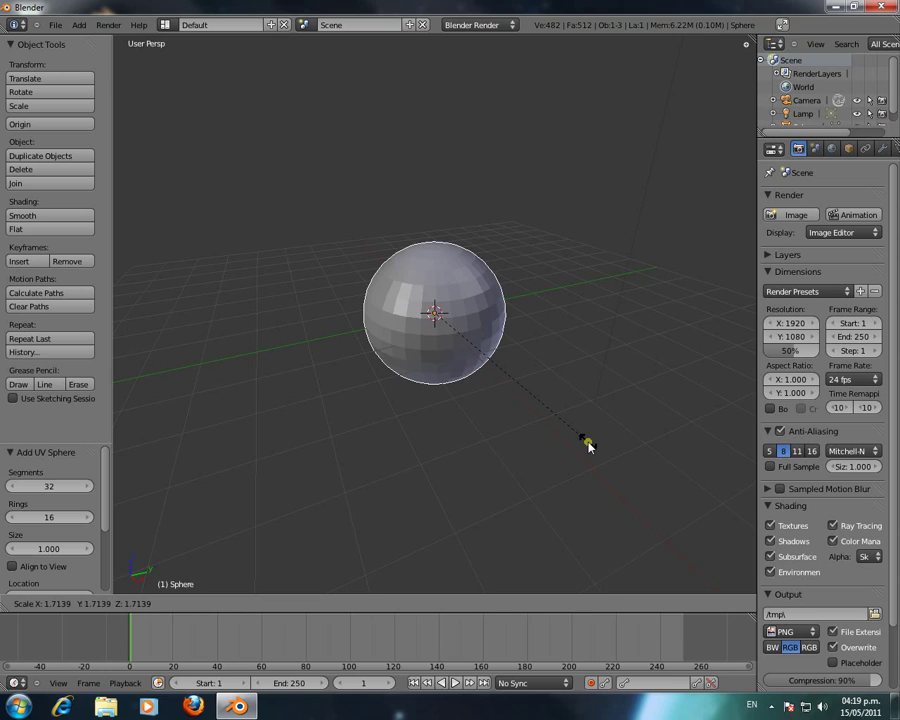
{"action": "left_click", "coordinate": [588, 445]}
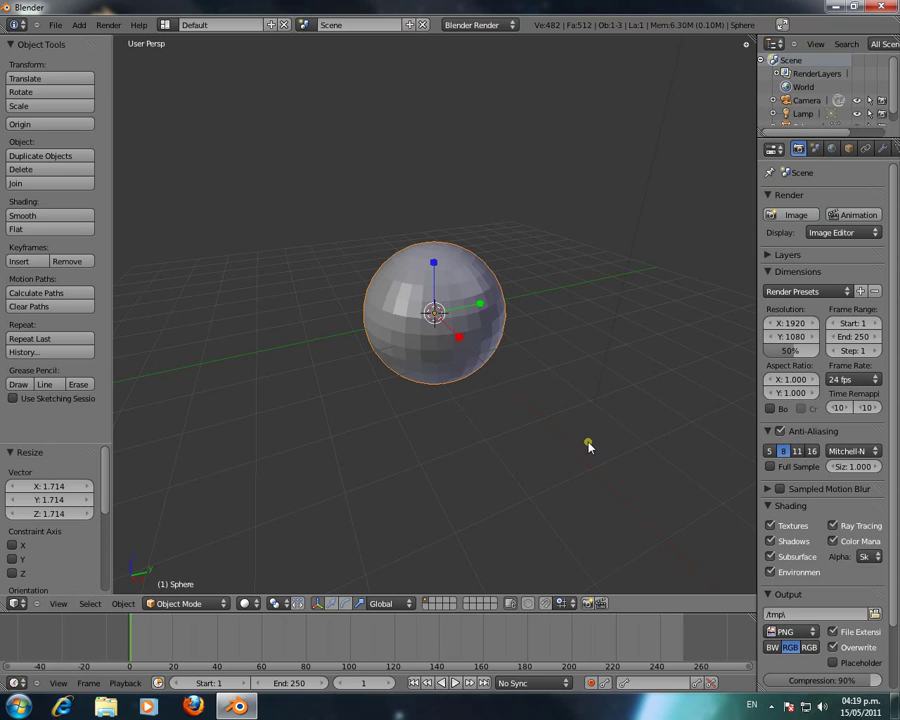
{"action": "key", "text": "s"}
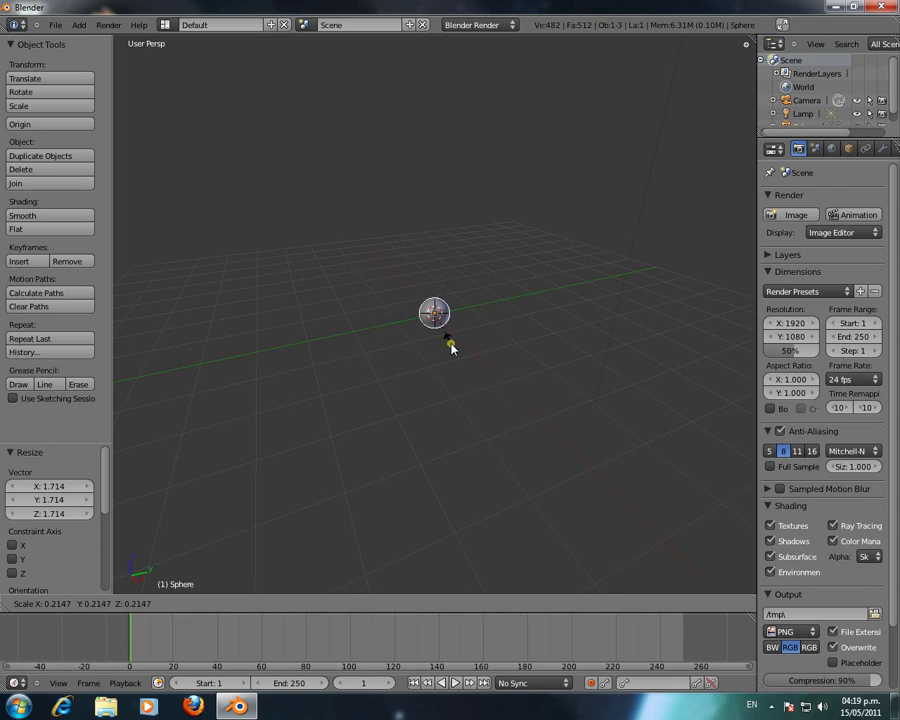
{"action": "key", "text": "Escape"}
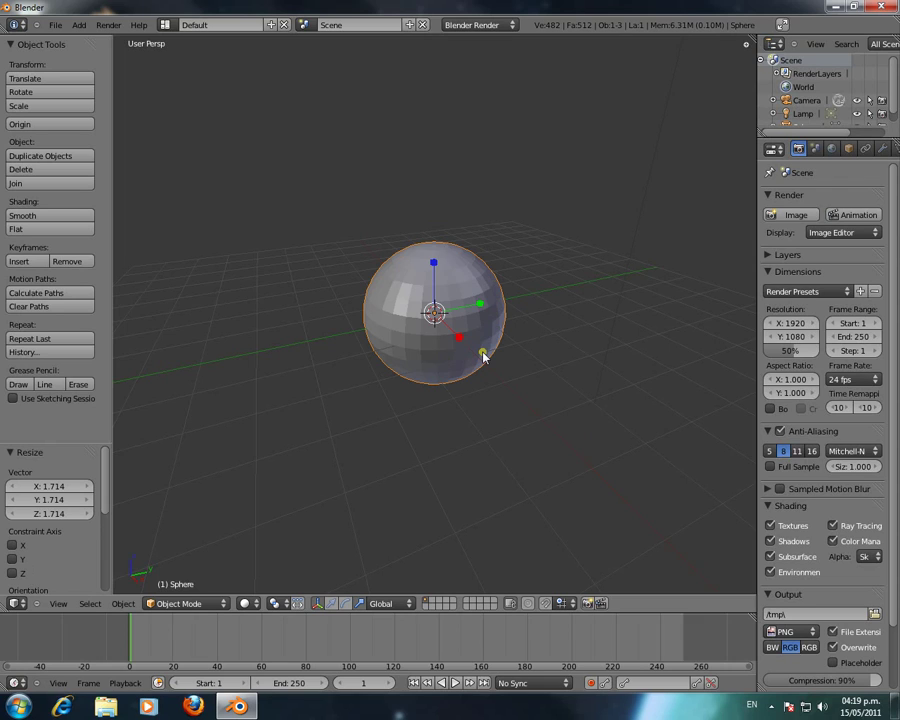
Scale the sphere along X, then Y to 1.705, then flatten it along Z to about 0.49.
{"action": "key", "text": "s"}
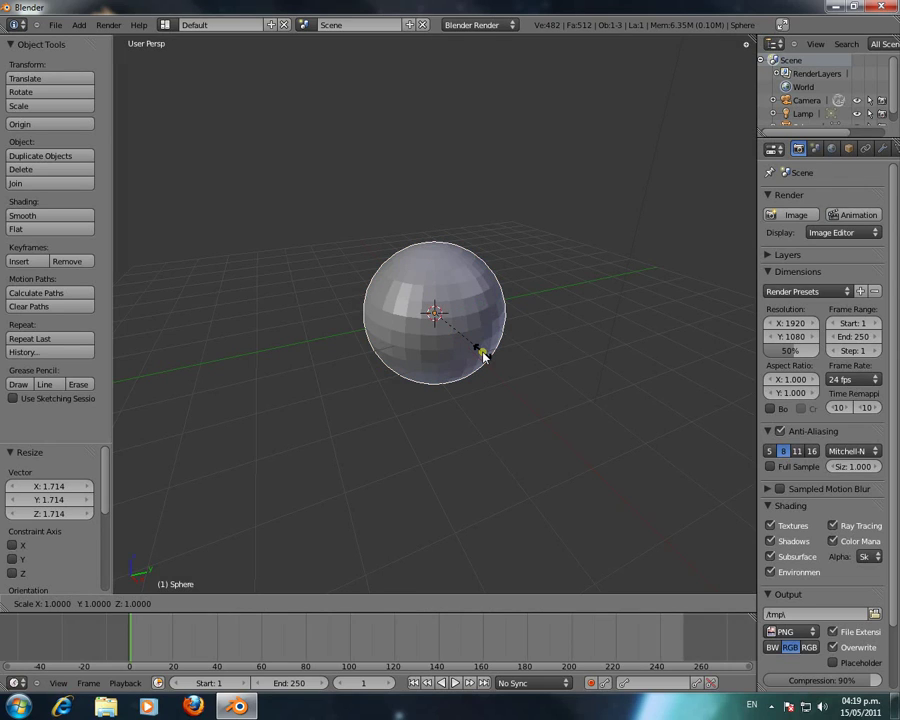
{"action": "key", "text": "x"}
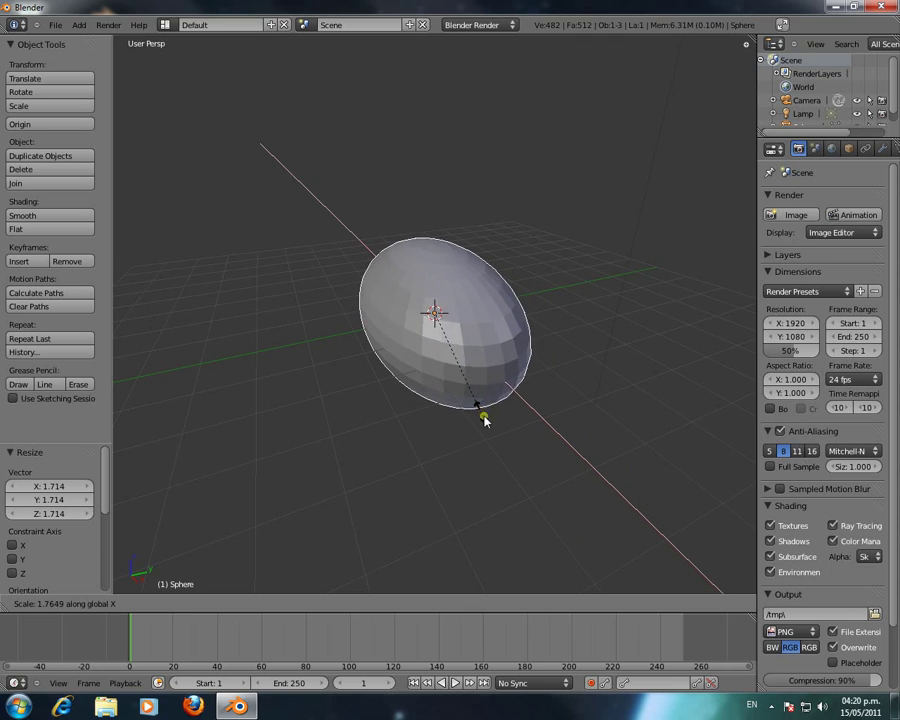
{"action": "left_click", "coordinate": [490, 427]}
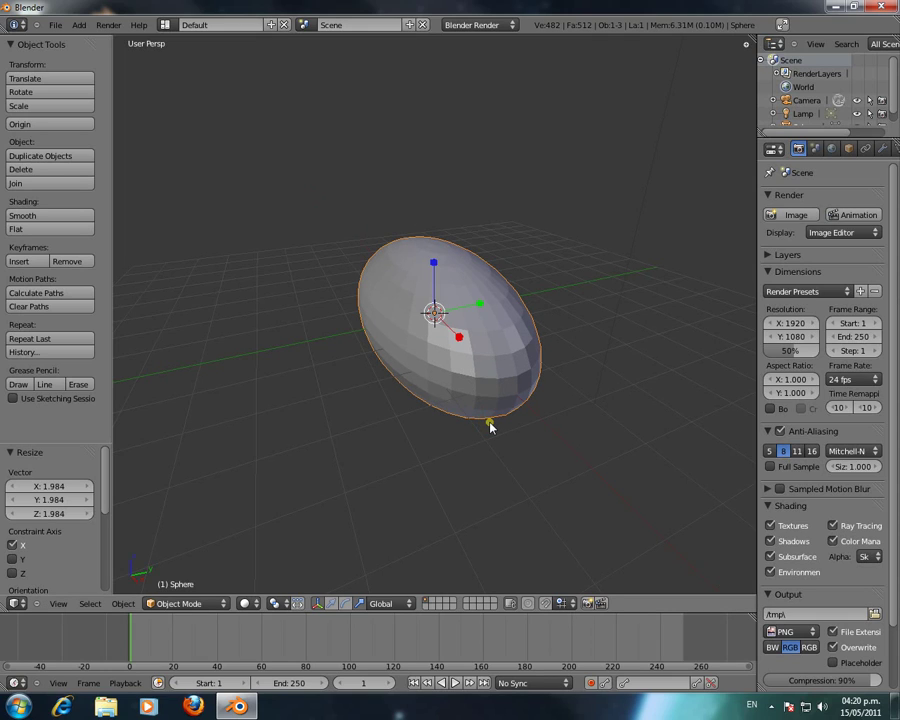
{"action": "key", "text": "s"}
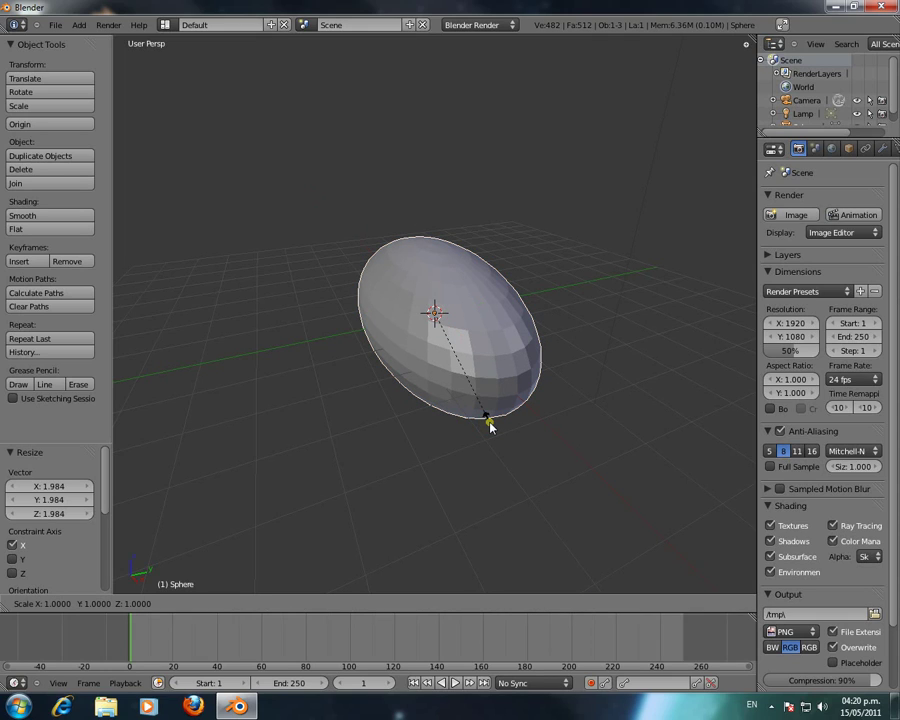
{"action": "key", "text": "y"}
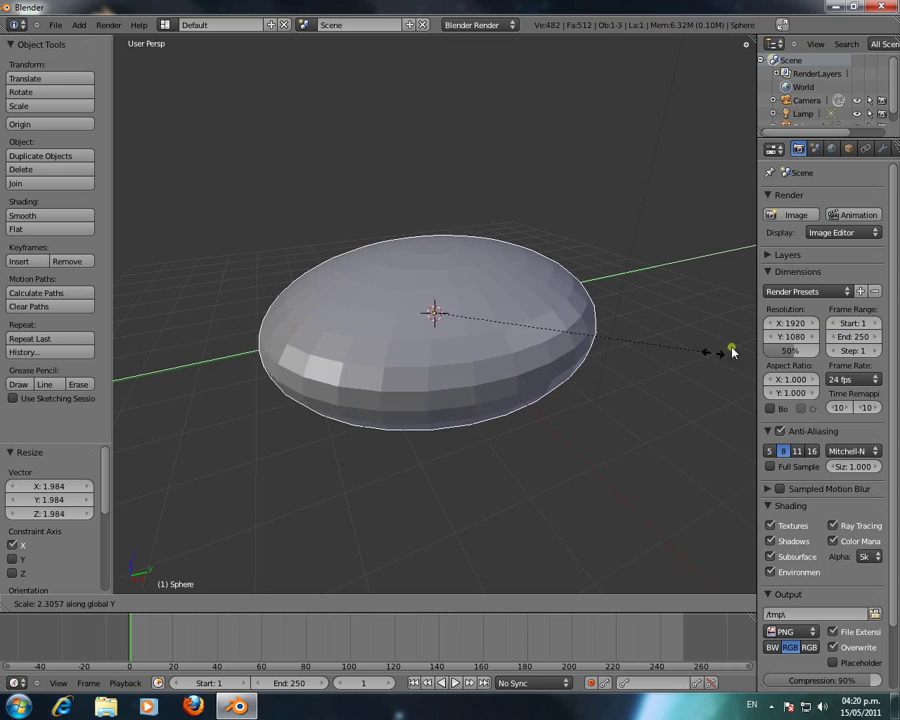
{"action": "left_click", "coordinate": [640, 365]}
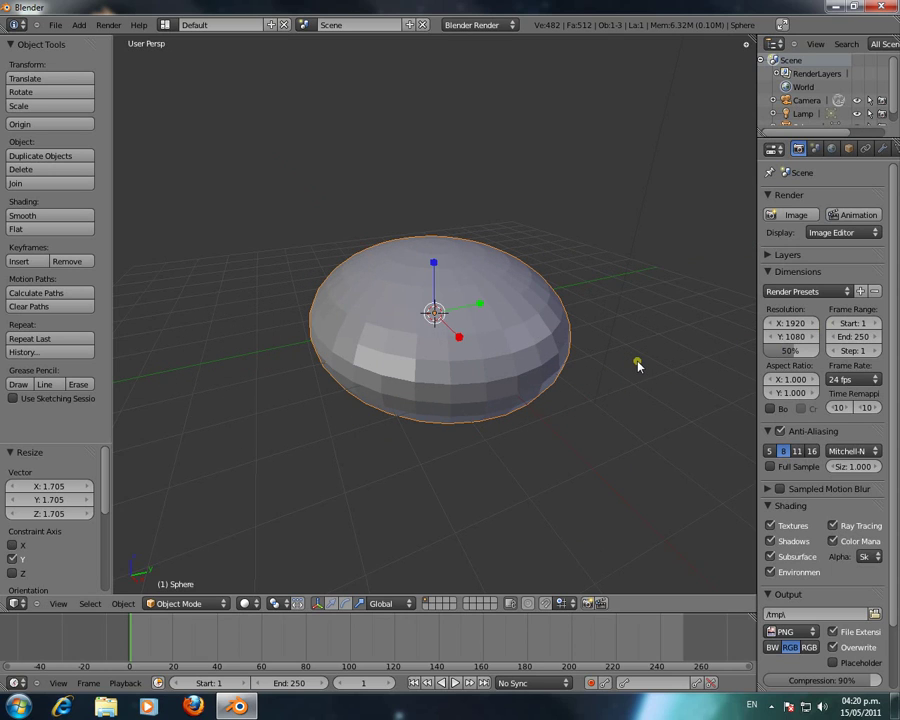
{"action": "key", "text": "s"}
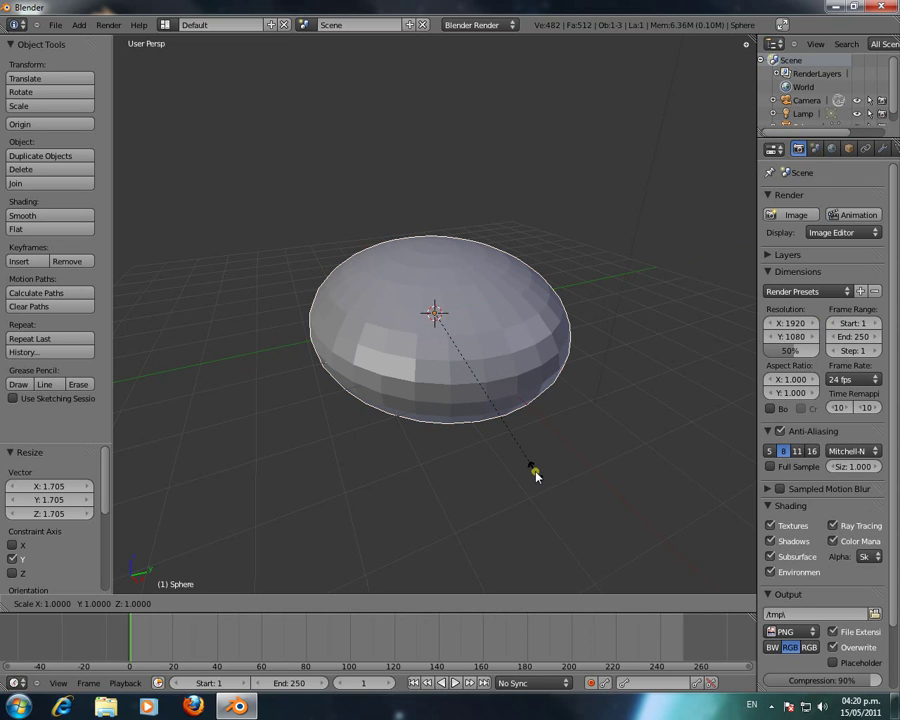
{"action": "key", "text": "z"}
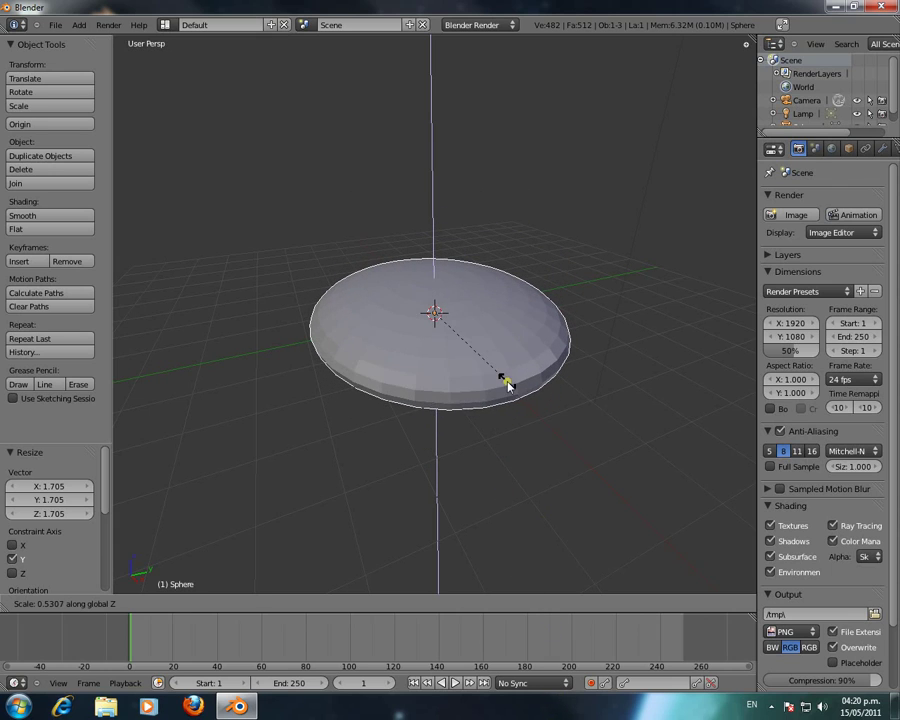
{"action": "left_click", "coordinate": [498, 378]}
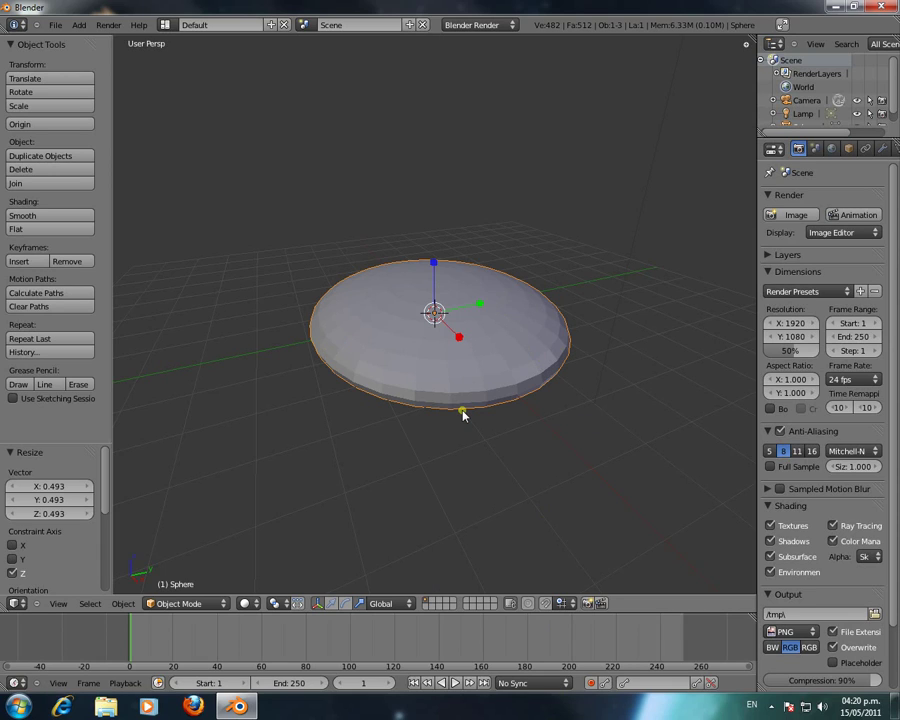
Delete the sphere and add a 32-vertex cylinder with radius 1 and depth 2.
{"action": "key", "text": "x"}
{"action": "left_click", "coordinate": [462, 412]}
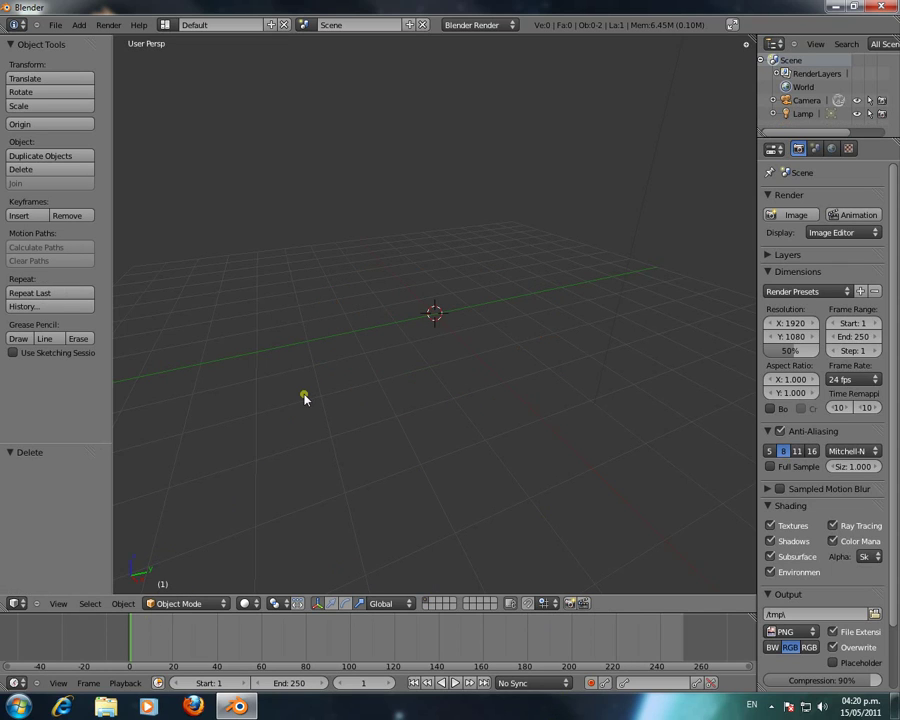
{"action": "key", "text": "shift+a"}
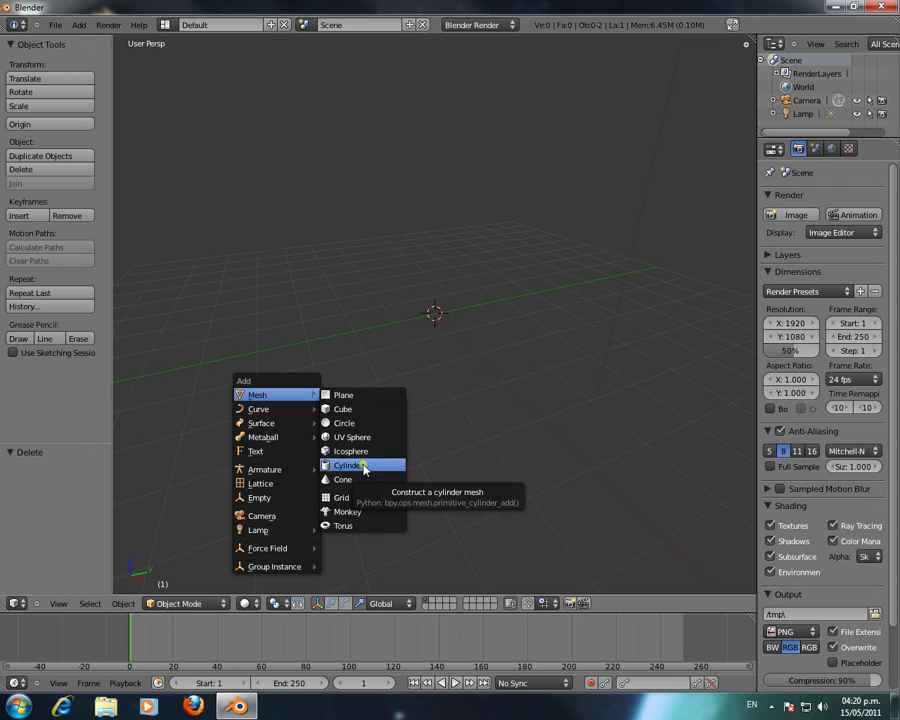
{"action": "left_click", "coordinate": [364, 466]}
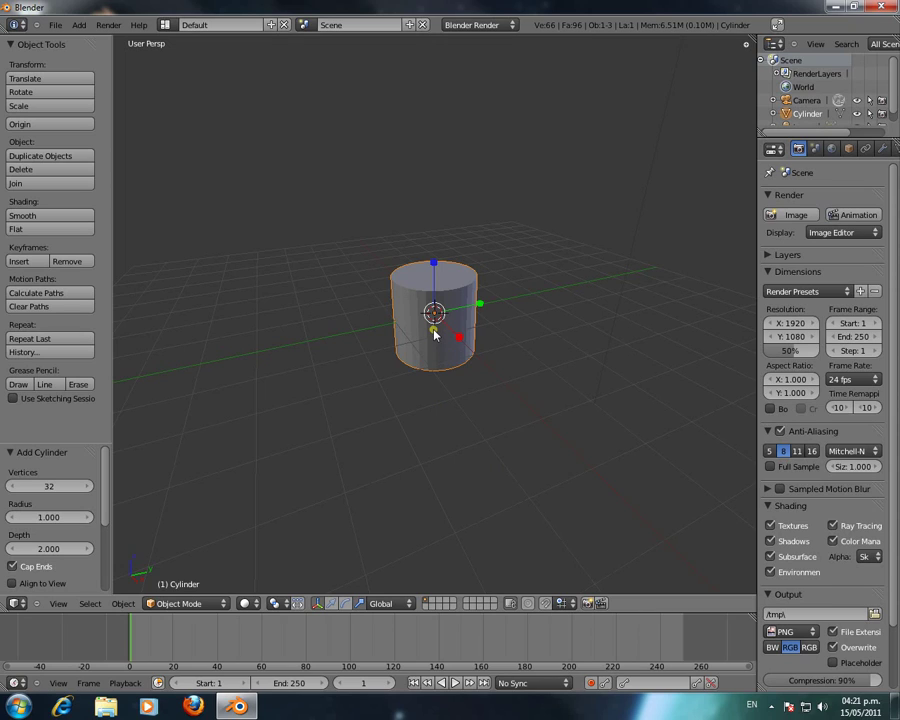
Widen the cylinder 1.5 times along X.
{"action": "key", "text": "s"}
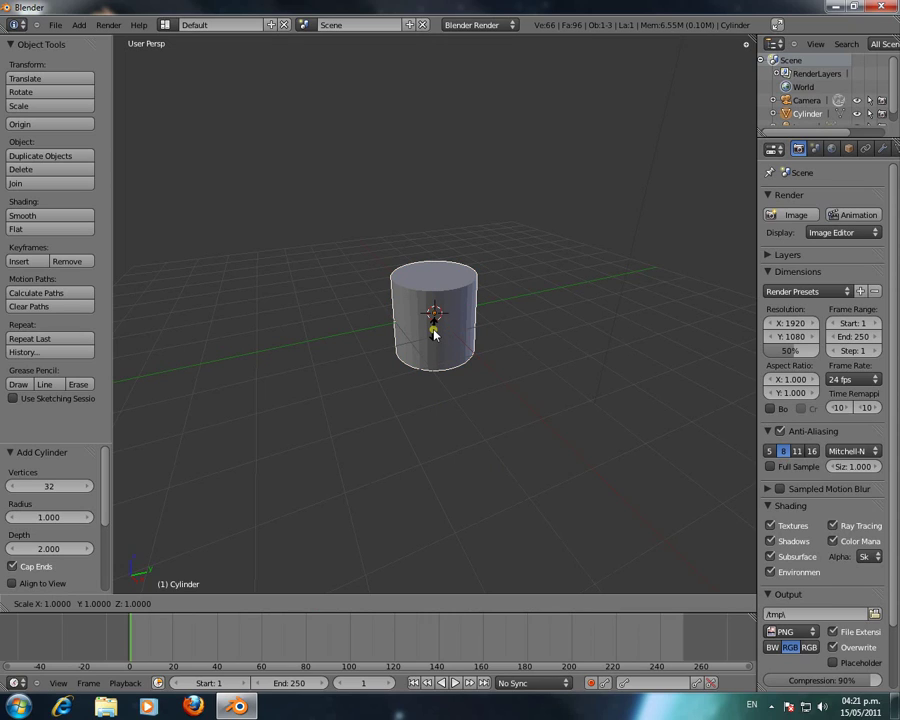
{"action": "key", "text": "x"}
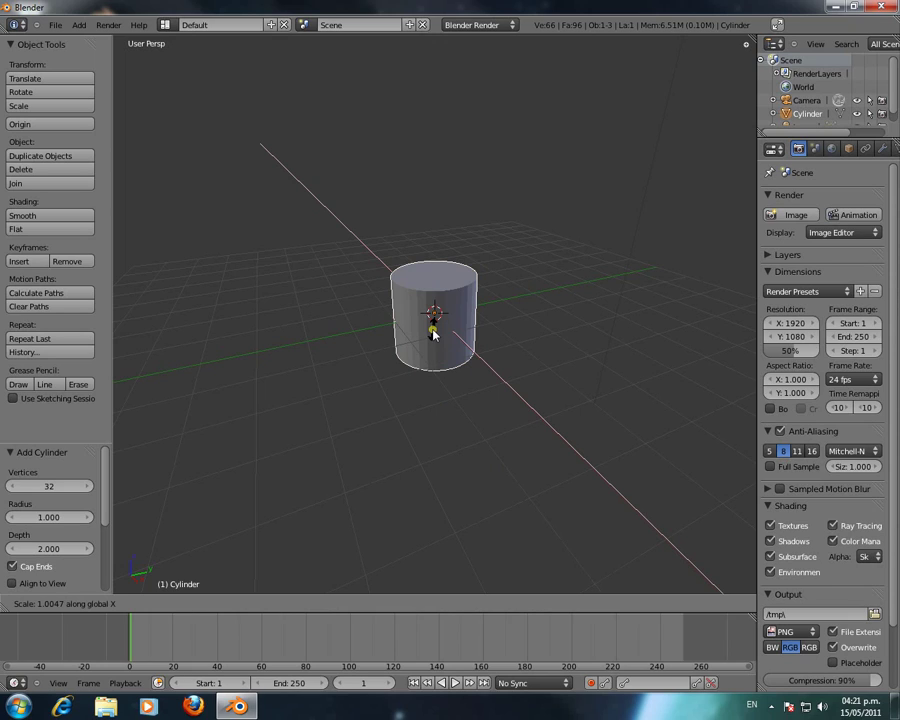
{"action": "type", "text": "1.5"}
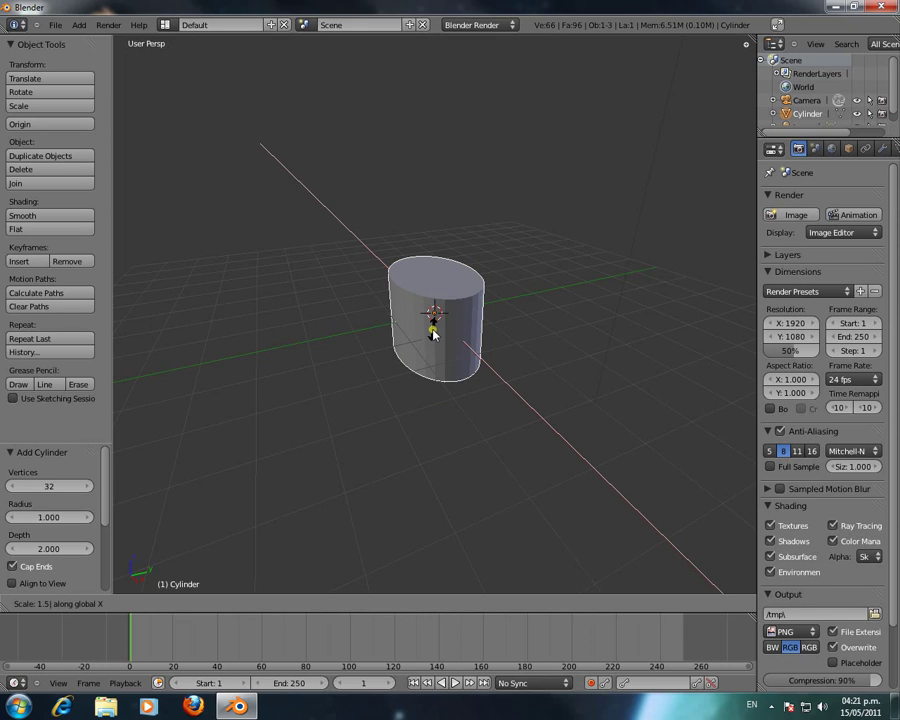
{"action": "key", "text": "Return"}
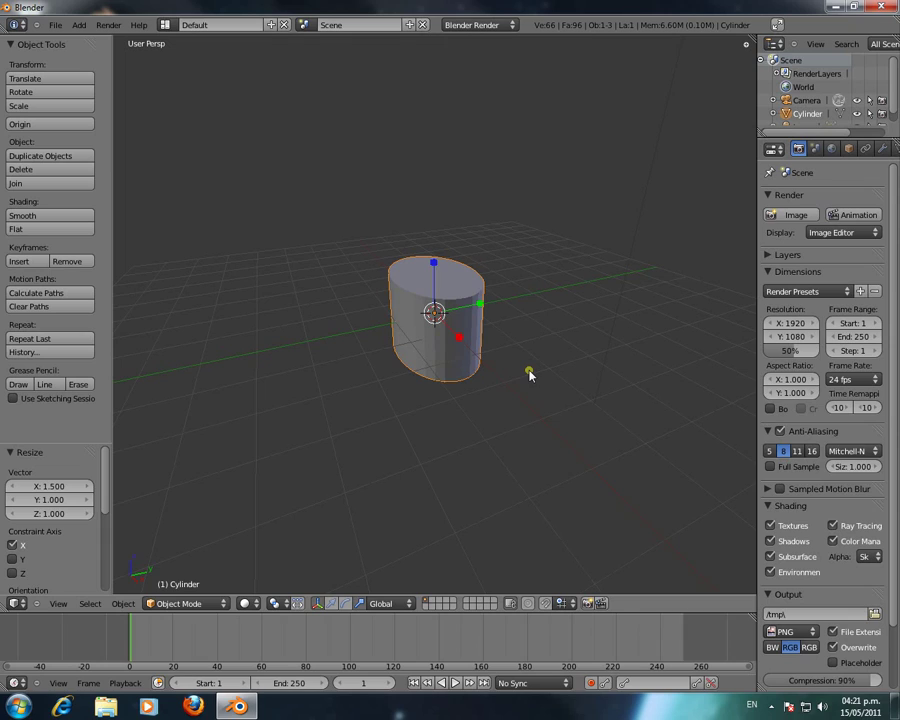
Stretch the cylinder three times along Z and show the Transform side panel.
{"action": "key", "text": "s"}
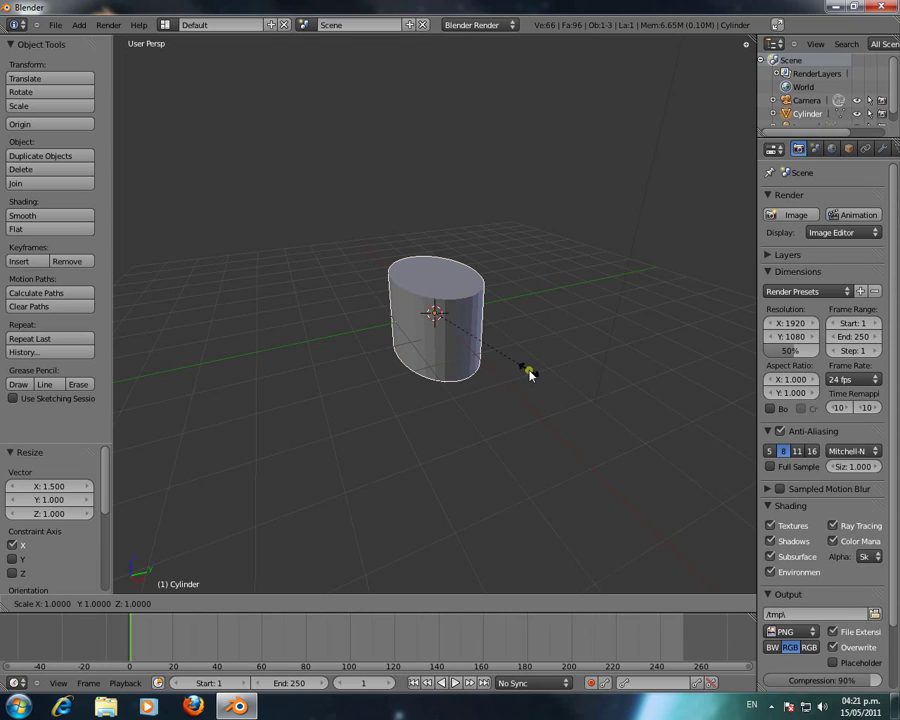
{"action": "key", "text": "z"}
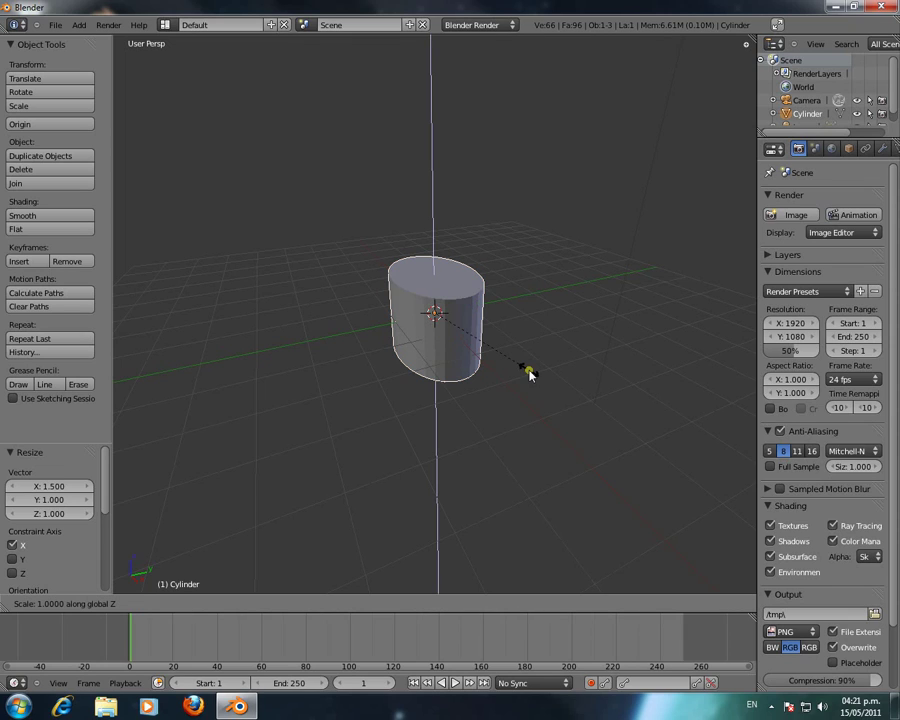
{"action": "type", "text": "3"}
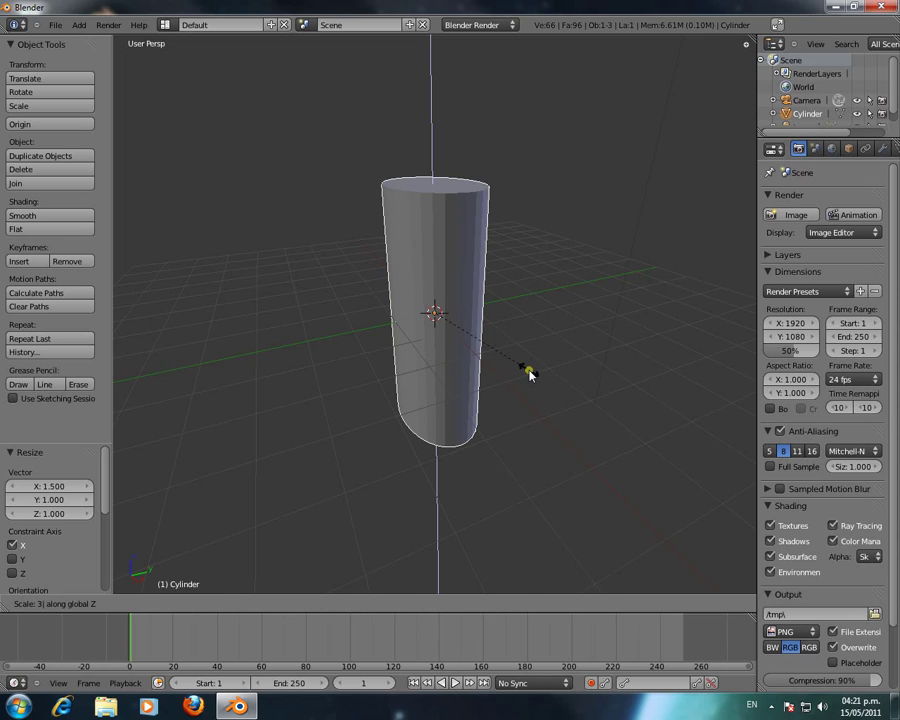
{"action": "left_click", "coordinate": [530, 373]}
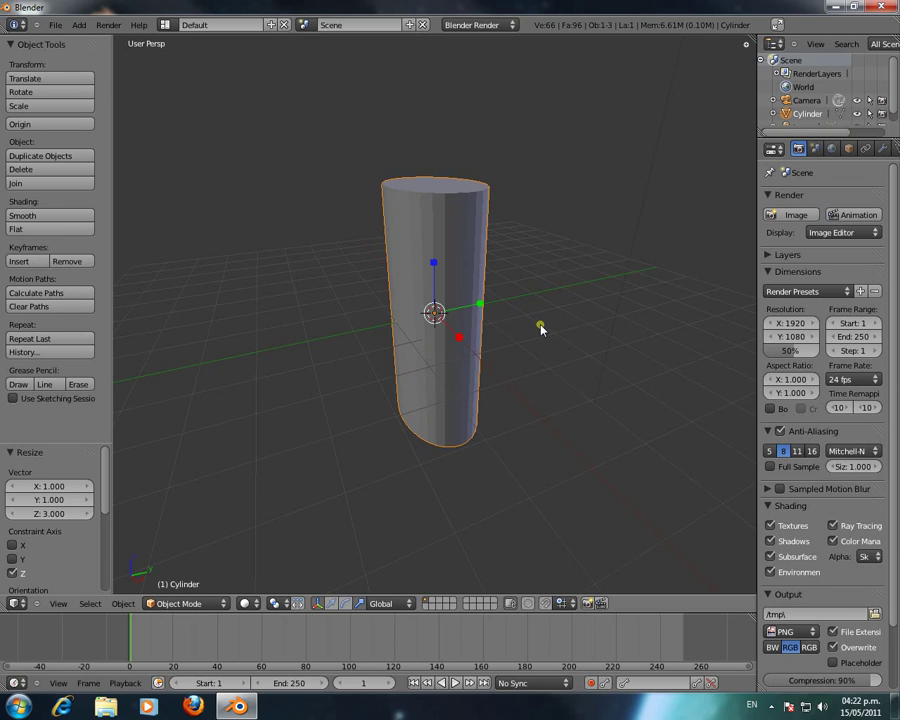
{"action": "key", "text": "n"}
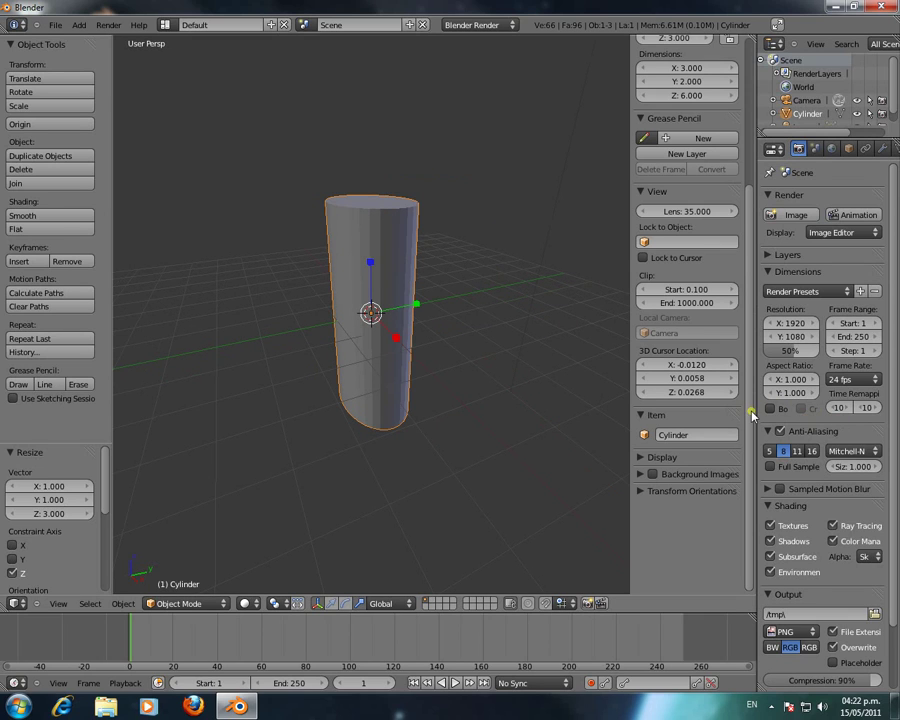
Scroll the side panel up to the cylinder's Transform values: scale X 1.500, Y 1.000, Z 3.000.
{"action": "left_click_drag", "start_coordinate": [750, 386], "coordinate": [757, 236]}
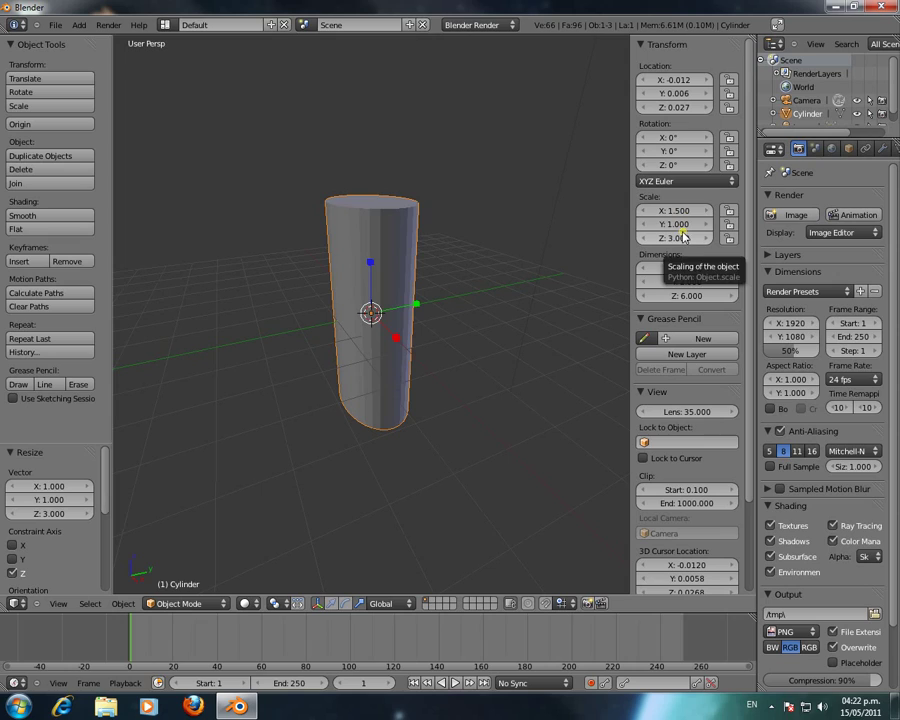
Enter 0.5 for the cylinder's X scale, then drag-adjust its Y and Z scale values.
{"action": "left_click", "coordinate": [679, 210]}
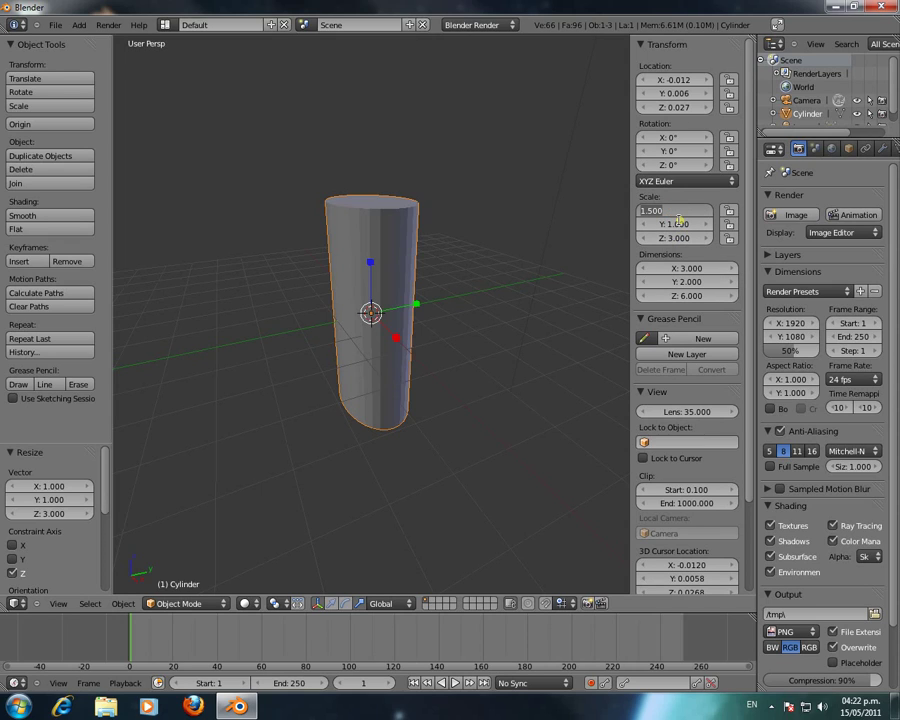
{"action": "type", "text": "0.5"}
{"action": "key", "text": "Return"}
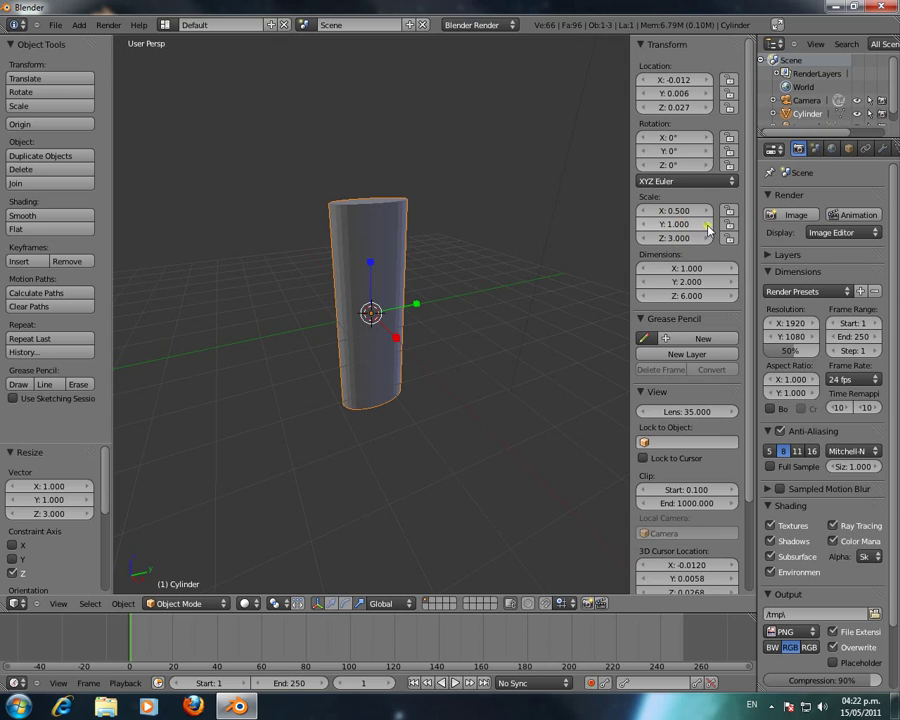
{"action": "left_click_drag", "start_coordinate": [706, 231], "coordinate": [707, 229]}
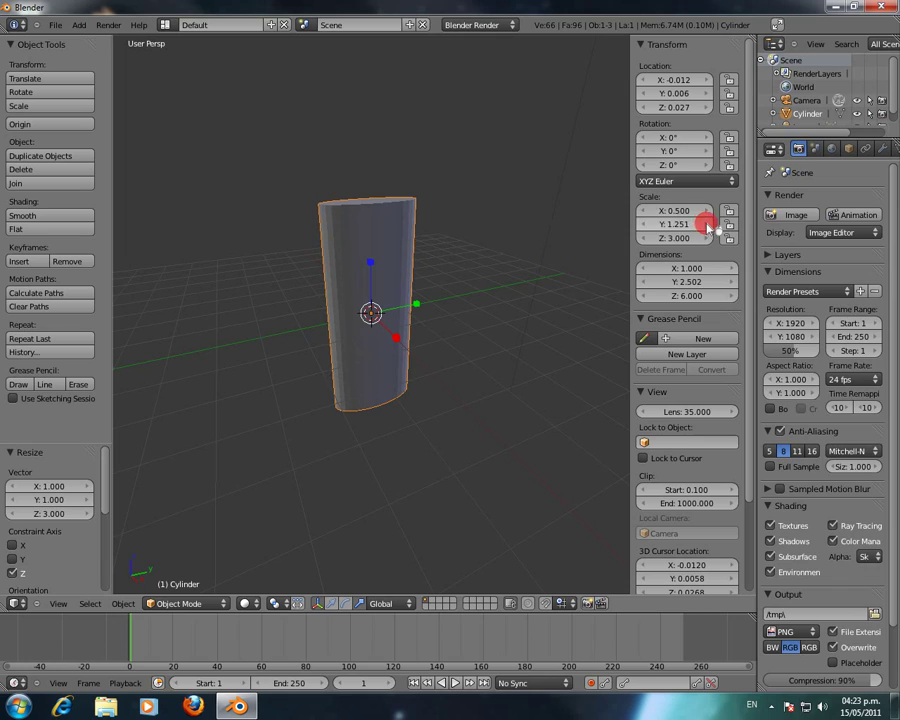
{"action": "left_click_drag", "start_coordinate": [707, 229], "coordinate": [643, 230]}
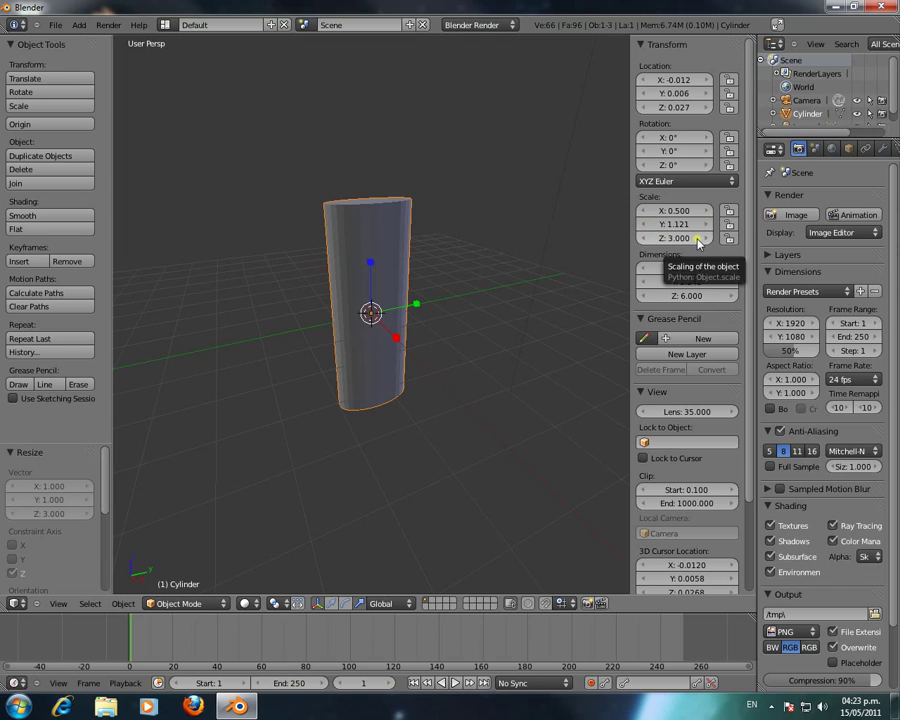
{"action": "left_click_drag", "start_coordinate": [698, 240], "coordinate": [692, 245]}
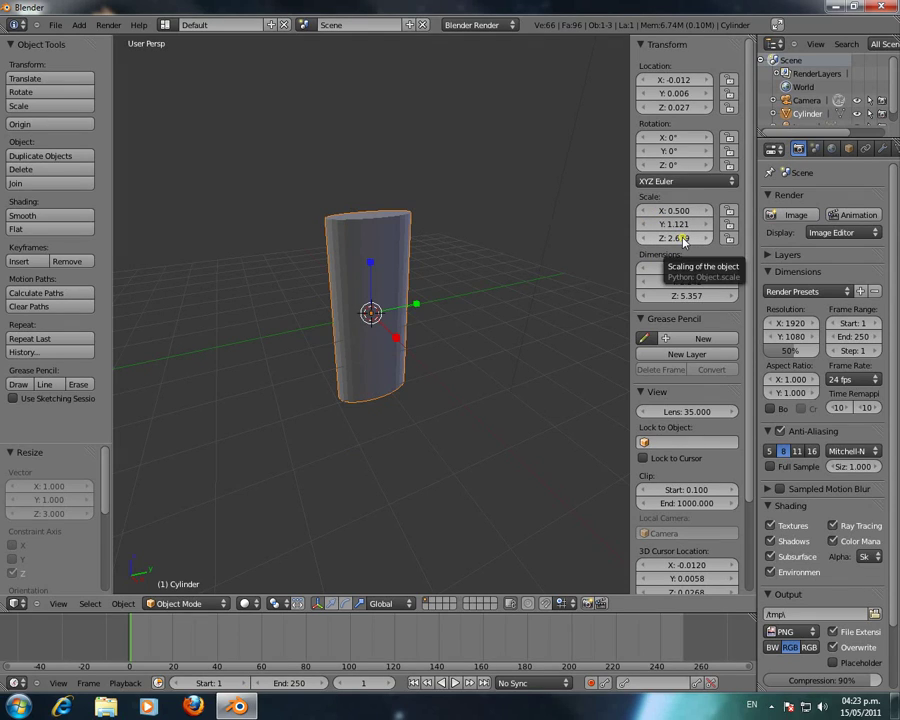
Type 0.5 into both the Y and Z scale fields.
{"action": "left_click", "coordinate": [683, 225]}
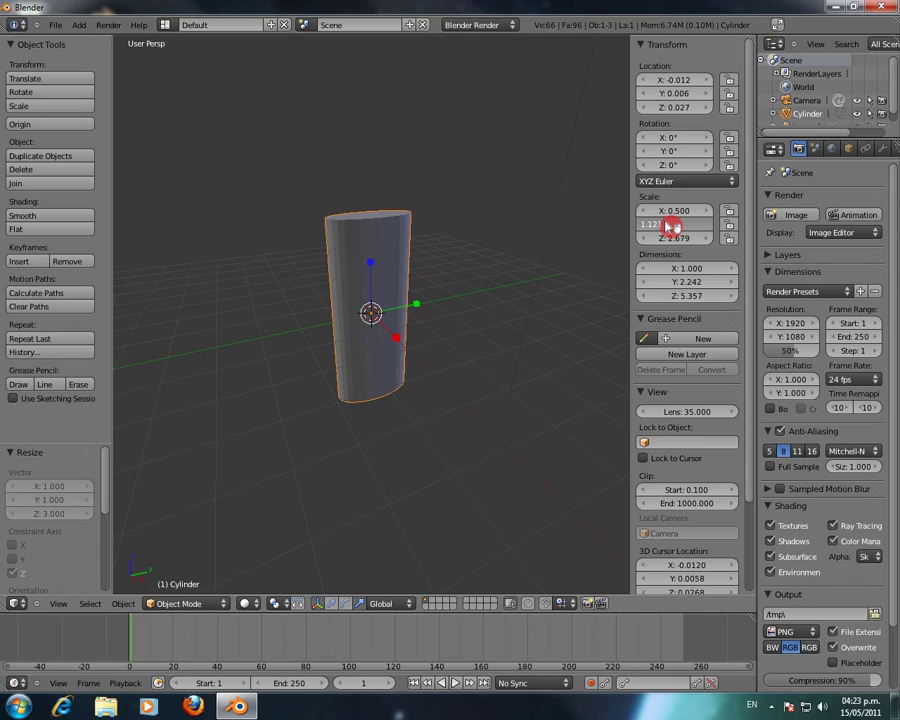
{"action": "left_click", "coordinate": [638, 224]}
{"action": "type", "text": "0.5"}
{"action": "key", "text": "Return"}
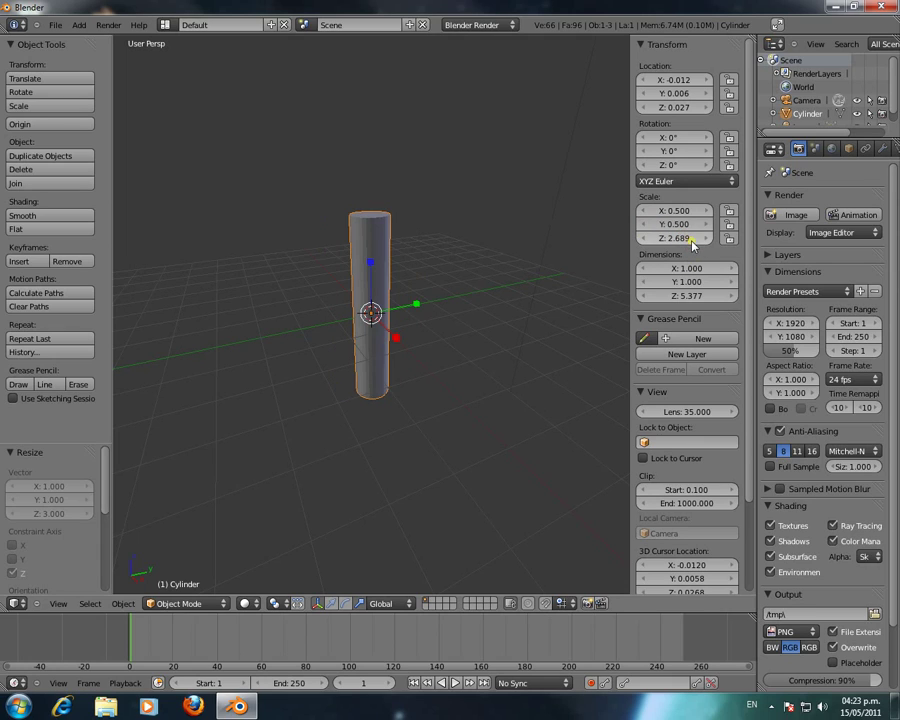
{"action": "left_click", "coordinate": [686, 238]}
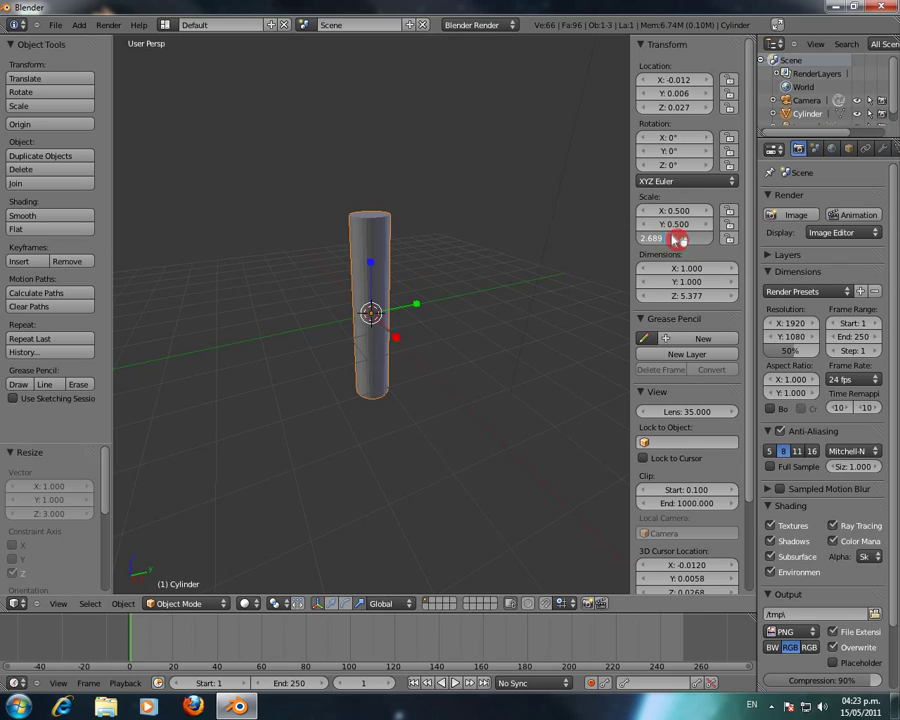
{"action": "key", "text": "BackSpace"}
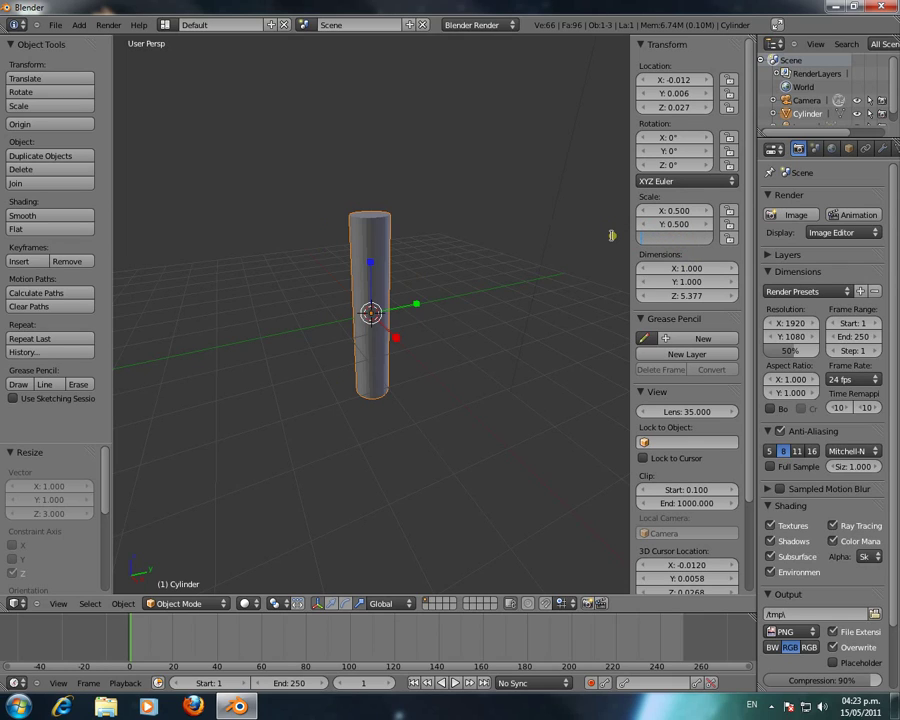
{"action": "type", "text": "0.5"}
{"action": "key", "text": "Return"}
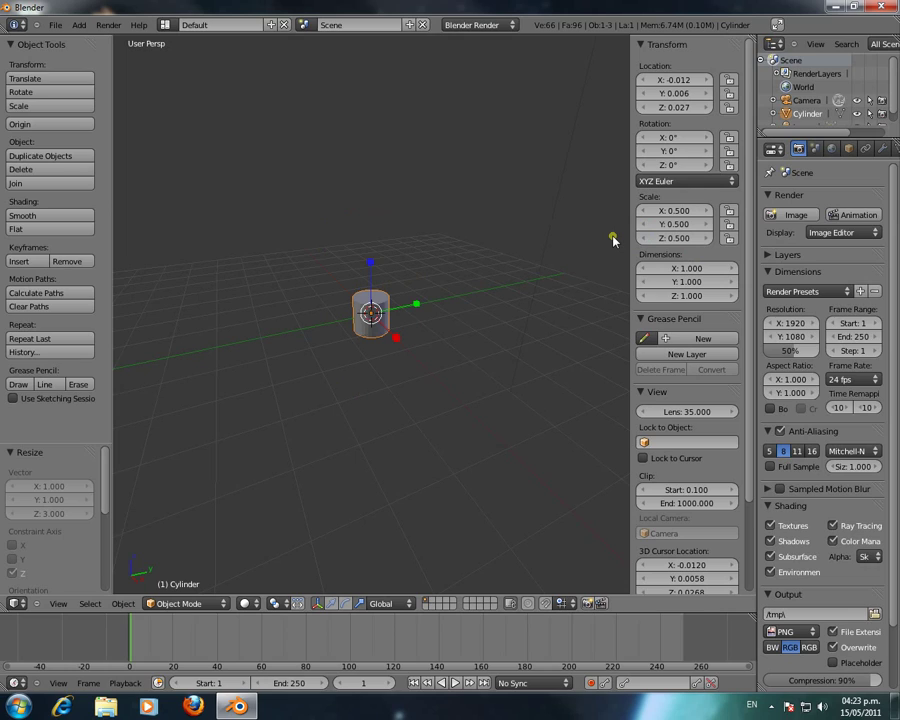